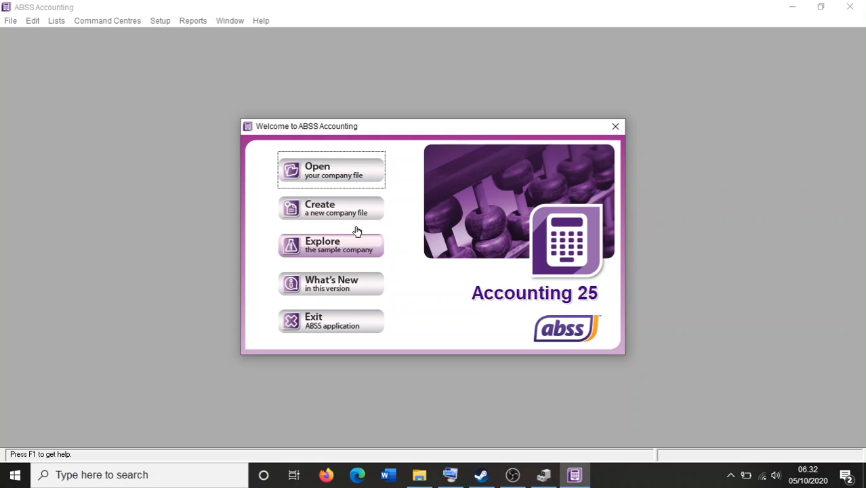
# - Check in Control Panel's date, time and number format settings that the regional format is Indonesian (Indonesia), and return to ABSS Accounting
pyautogui.click(139, 475)
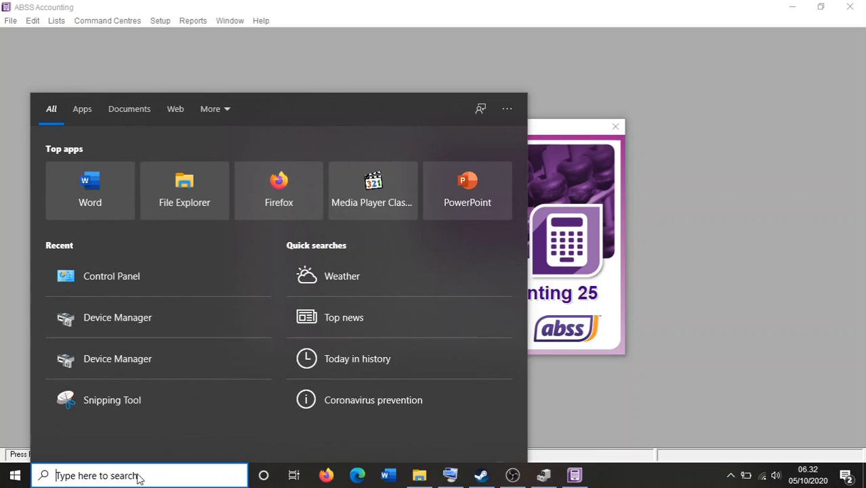
pyautogui.click(114, 283)
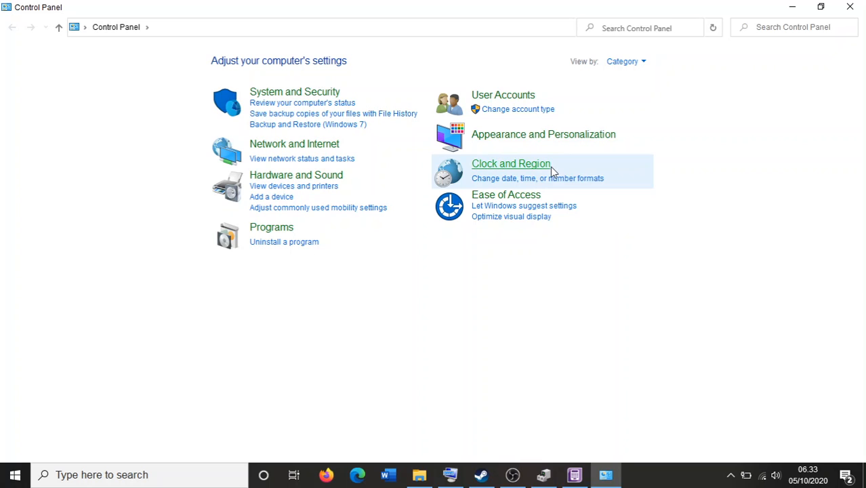
pyautogui.click(516, 180)
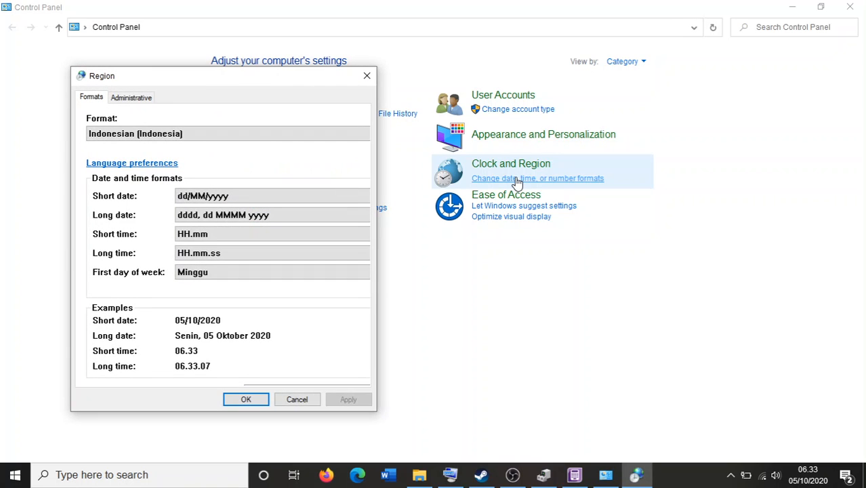
pyautogui.moveTo(267, 82); pyautogui.dragTo(242, 43)
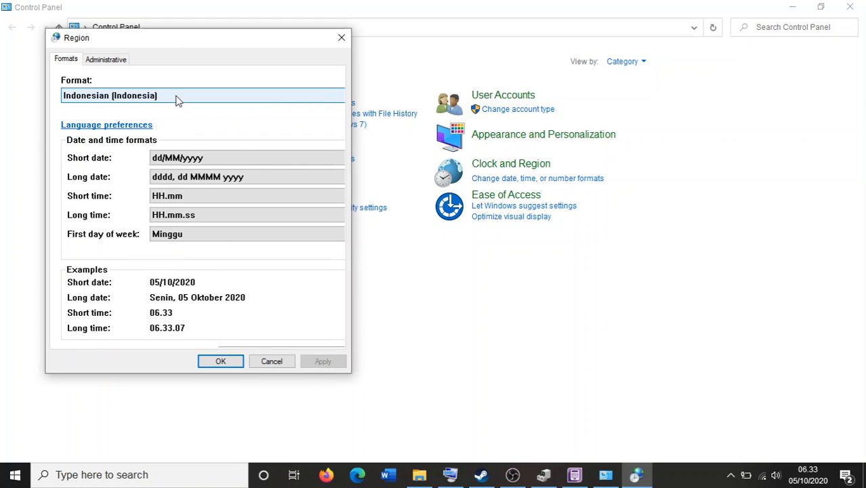
pyautogui.click(115, 100)
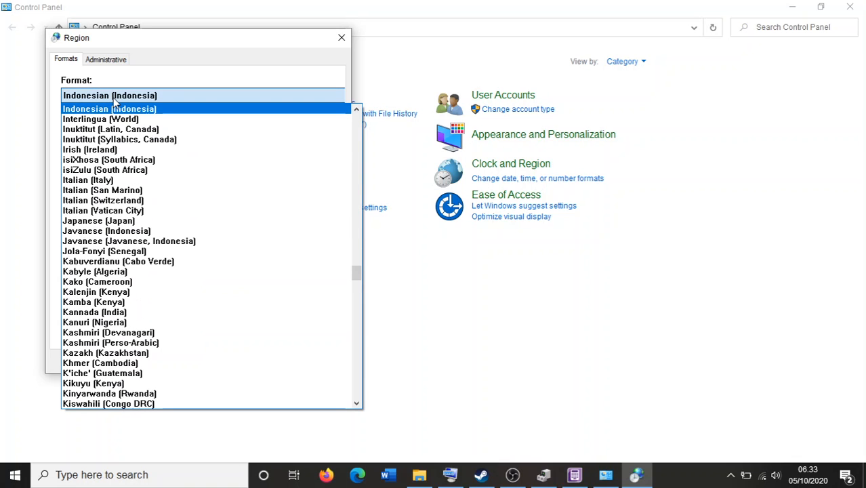
pyautogui.click(115, 100)
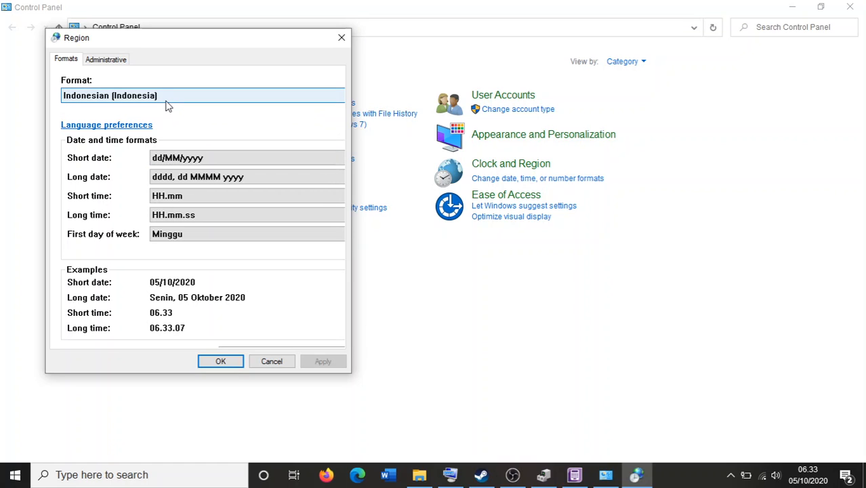
pyautogui.click(221, 362)
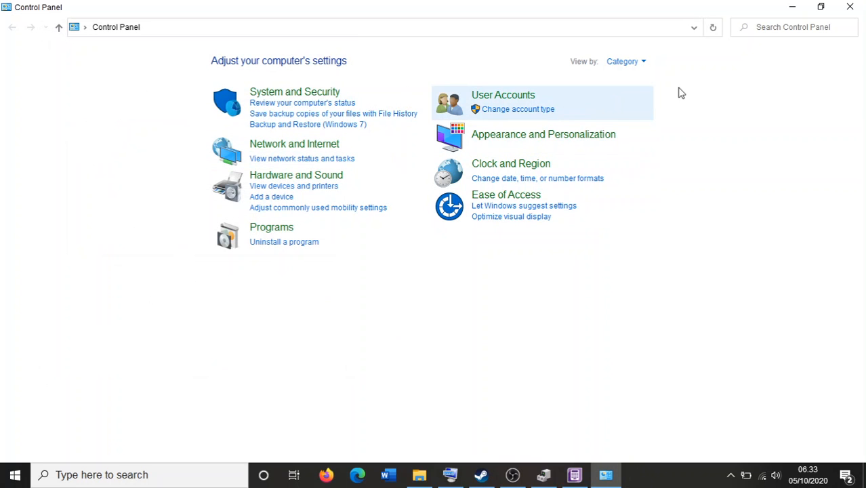
pyautogui.click(791, 8)
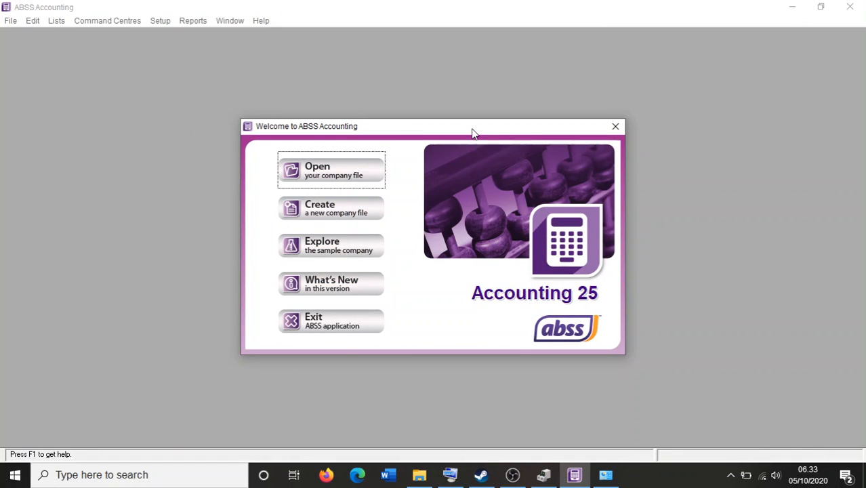
# - Start a new company file and enter the company name, leaving the other company information blank
pyautogui.moveTo(472, 130); pyautogui.dragTo(475, 80)
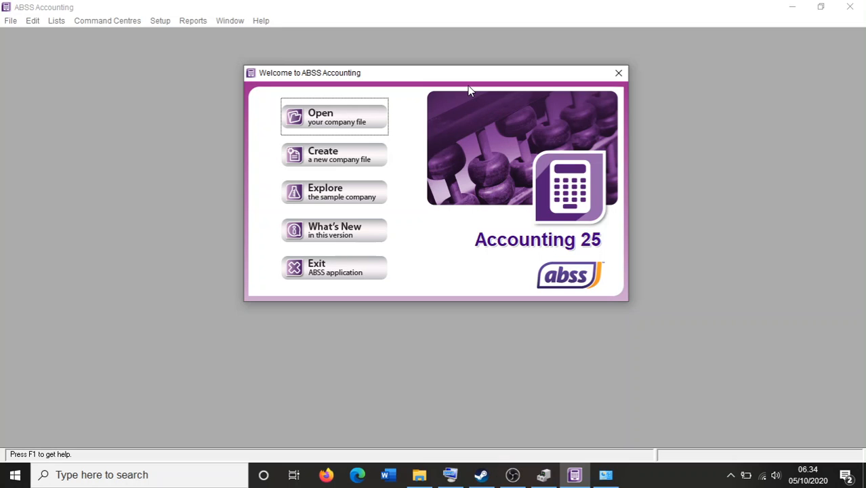
pyautogui.click(328, 163)
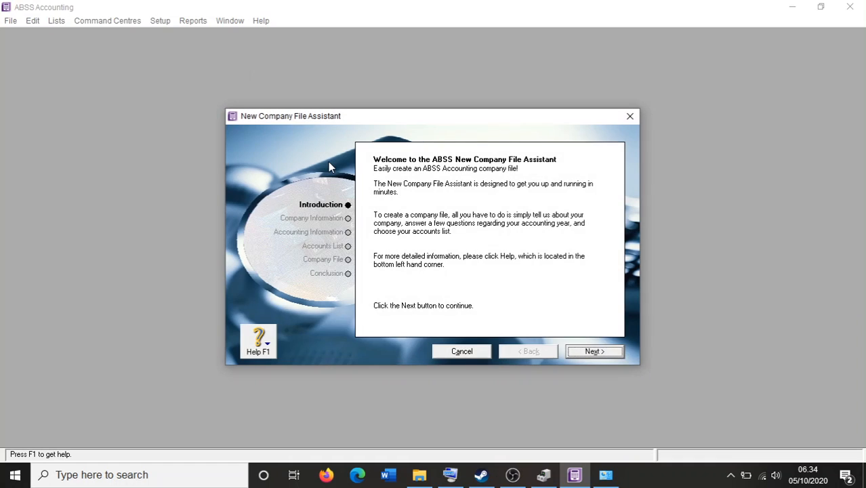
pyautogui.moveTo(424, 123); pyautogui.dragTo(430, 80)
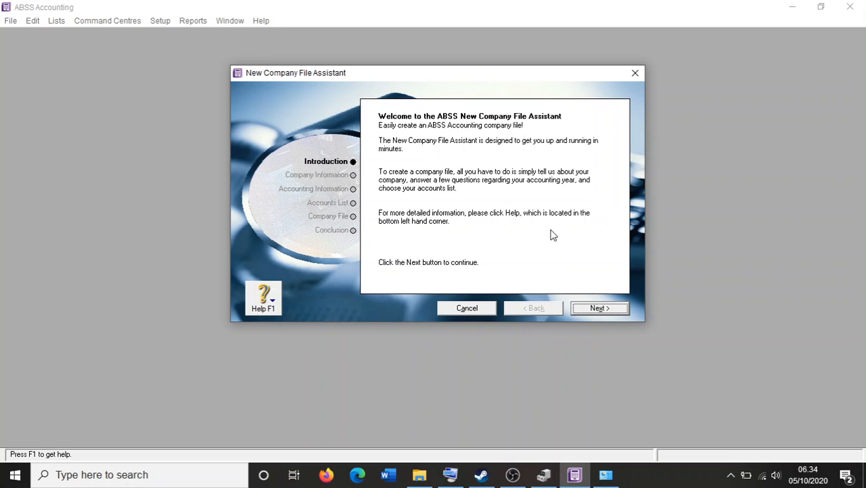
pyautogui.click(598, 308)
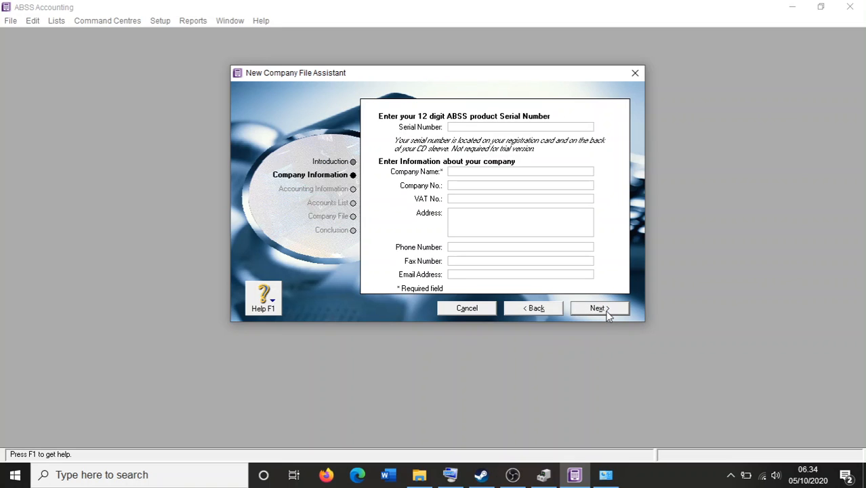
pyautogui.click(472, 171)
pyautogui.write('Angky')
pyautogui.click(594, 308)
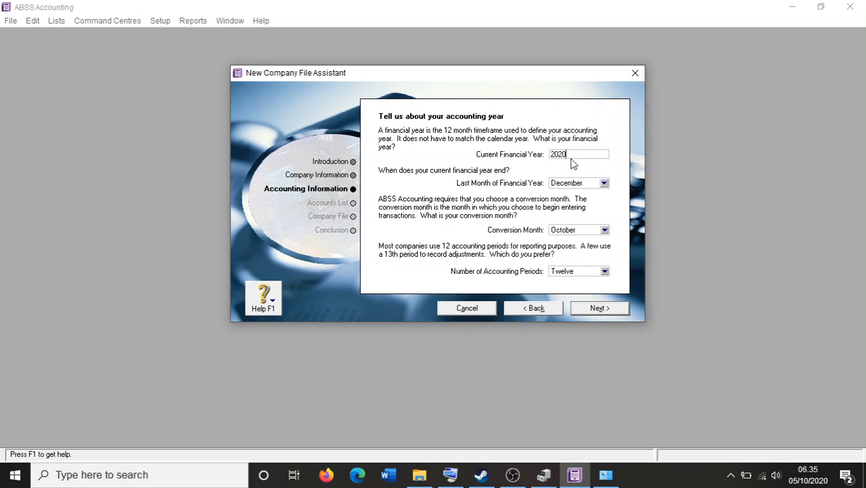
# - Set the current financial year to 2019 and the conversion month to January, and accept the accounting information
pyautogui.moveTo(569, 156); pyautogui.dragTo(559, 157)
pyautogui.press('BackSpace')
pyautogui.write('19')
pyautogui.click(576, 231)
pyautogui.click(578, 243)
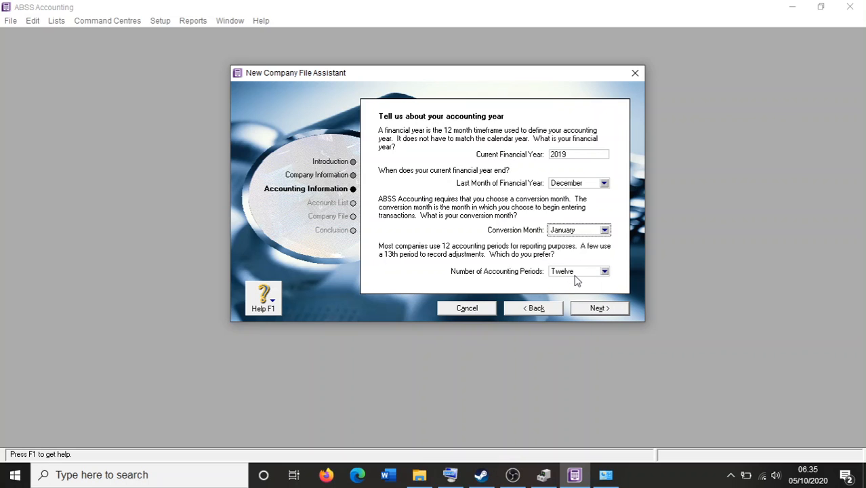
pyautogui.click(597, 309)
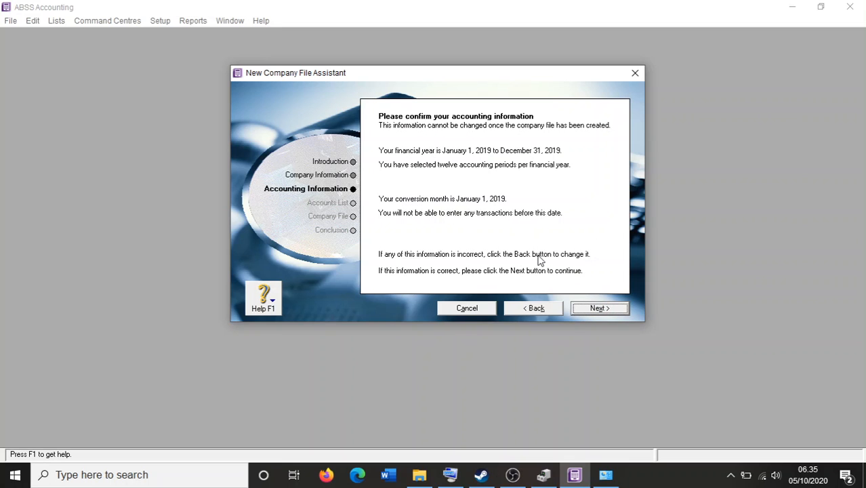
pyautogui.click(599, 309)
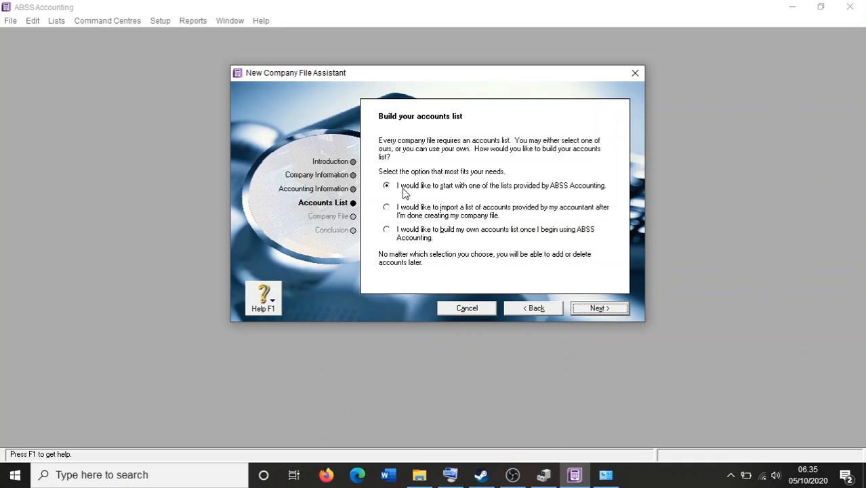
# - Start from a provided accounts list and choose Motel/Hotel as the type of business in the Service industry
pyautogui.click(612, 308)
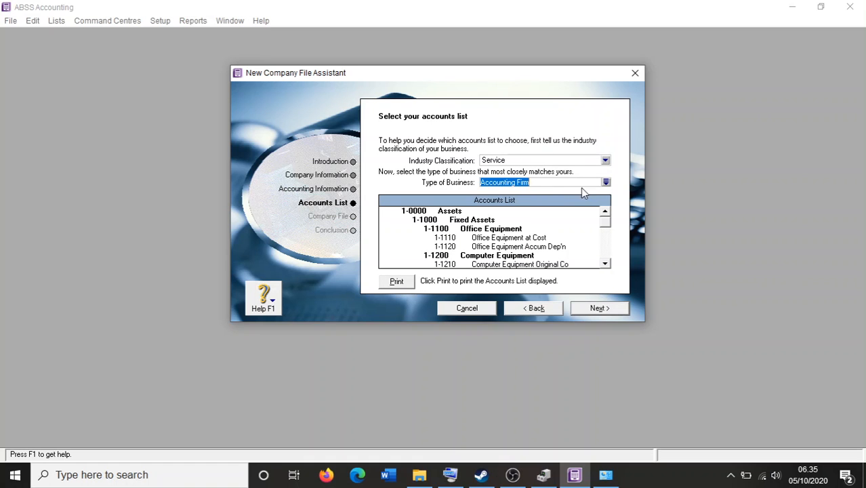
pyautogui.click(606, 182)
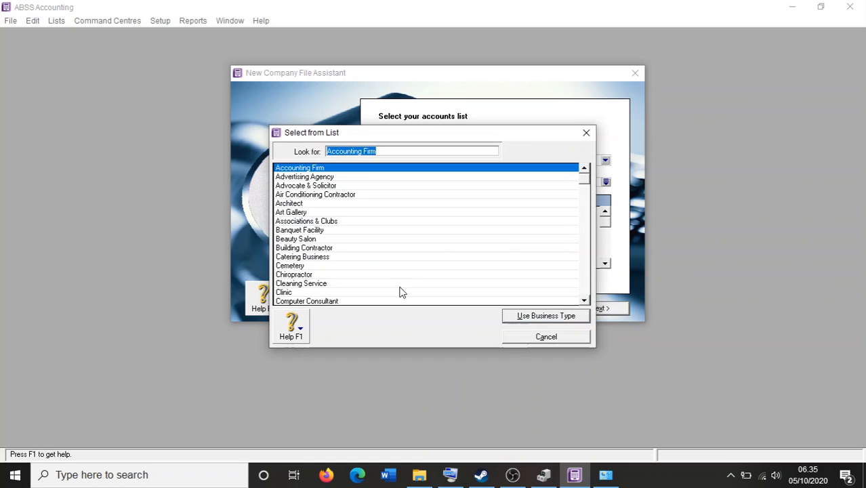
pyautogui.click(585, 302)
pyautogui.scroll(-7, 587, 305)
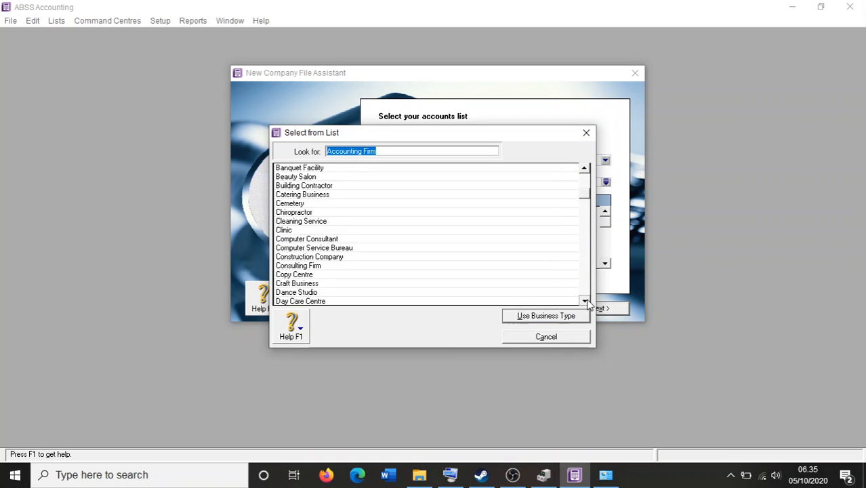
pyautogui.scroll(-7, 587, 305)
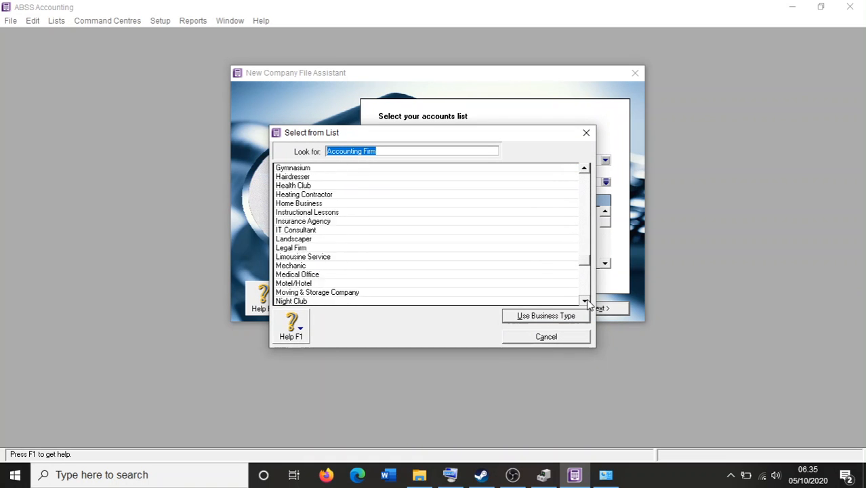
pyautogui.doubleClick(307, 248)
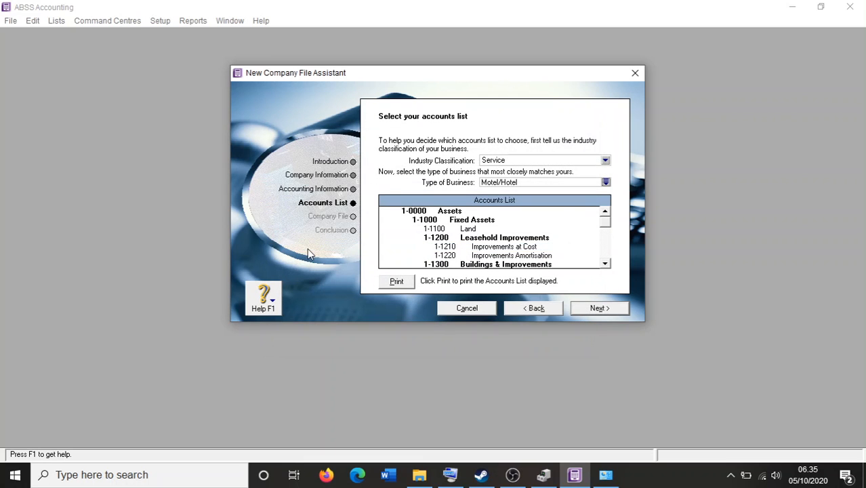
pyautogui.click(595, 309)
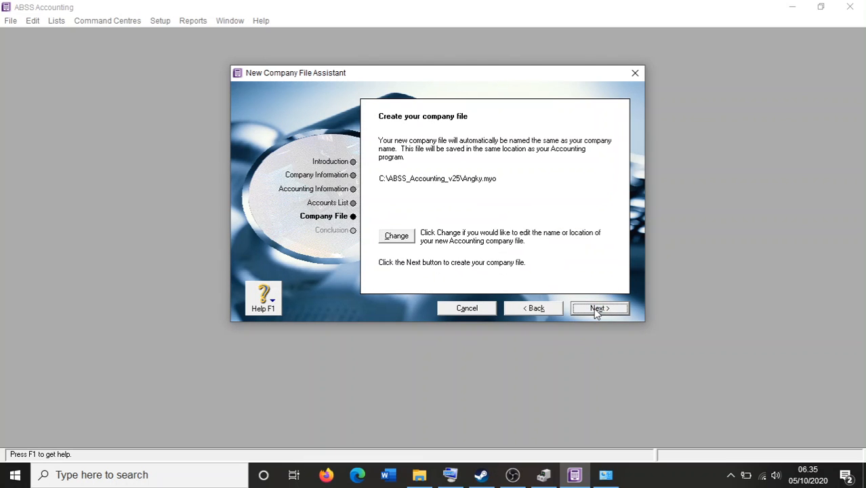
# - Change the company file's location to the Documents folder, name it PRAKTIK1, and create the file
pyautogui.click(396, 237)
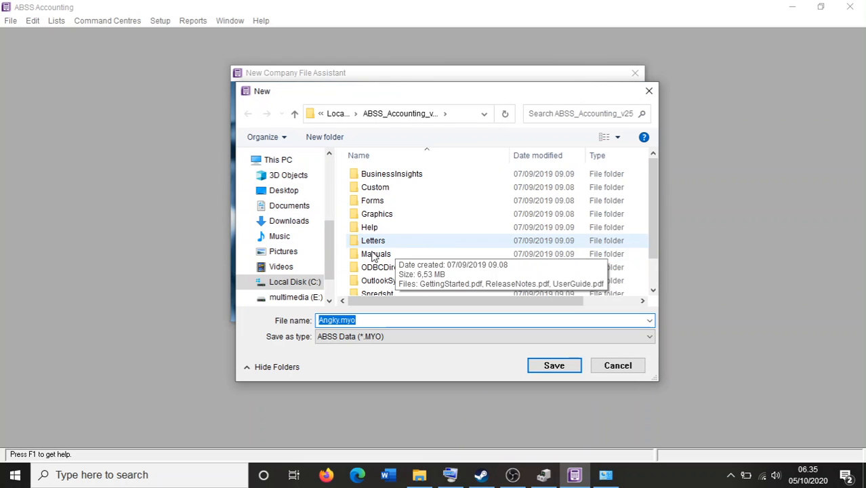
pyautogui.moveTo(328, 248); pyautogui.dragTo(331, 270)
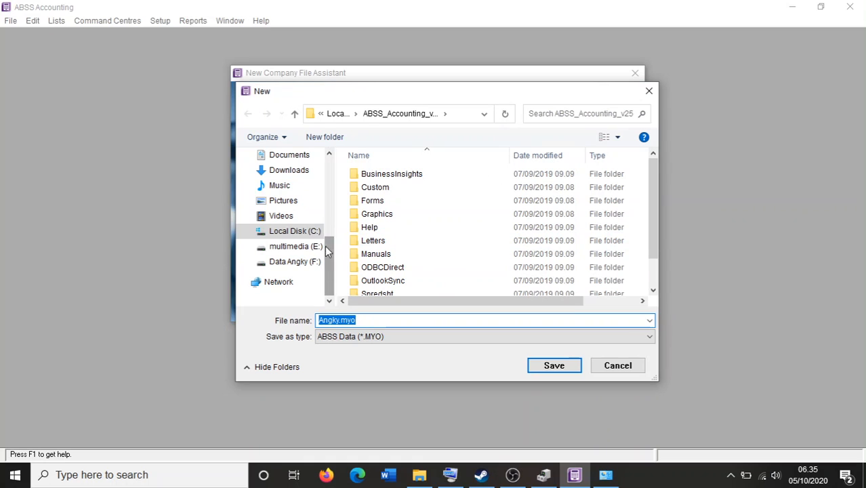
pyautogui.click(301, 159)
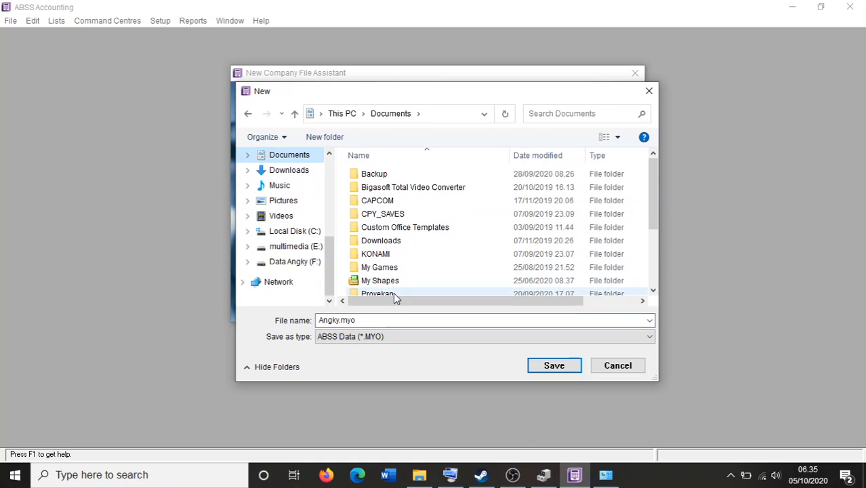
pyautogui.scroll(-3, 417, 281)
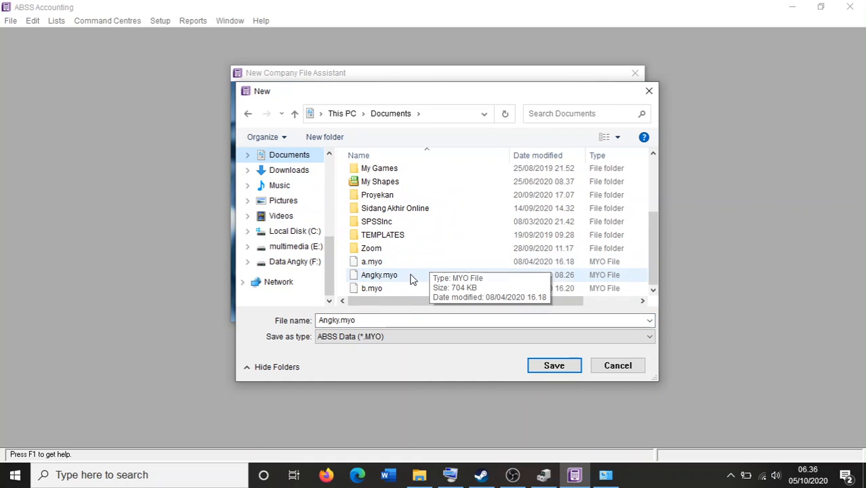
pyautogui.doubleClick(371, 319)
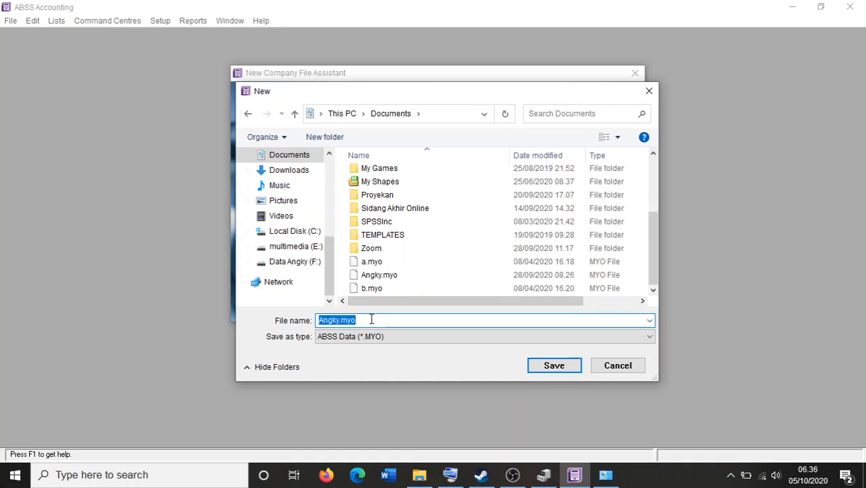
pyautogui.write('PRAKTI')
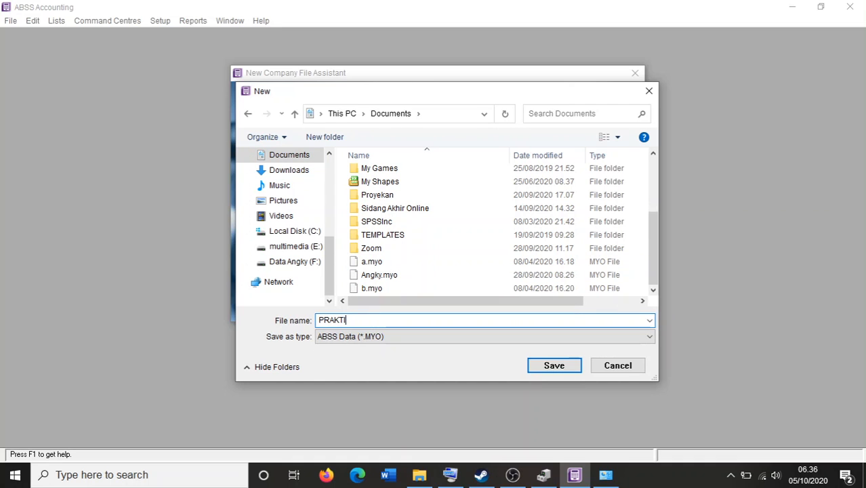
pyautogui.write('K1')
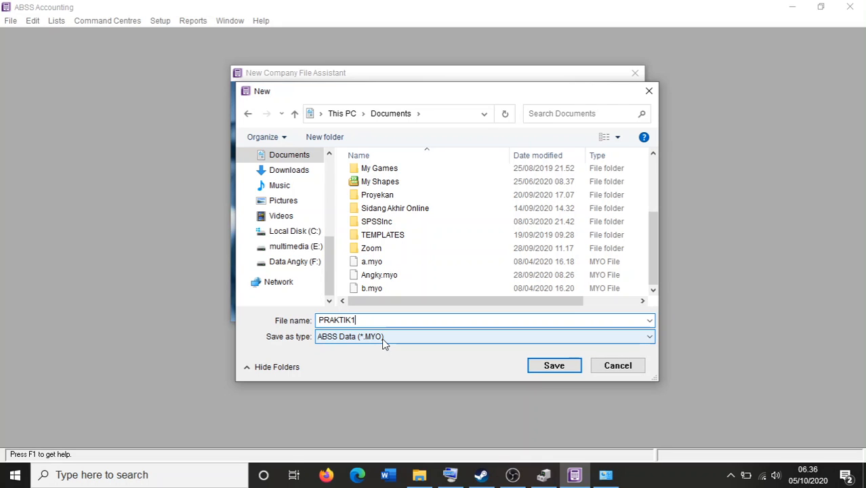
pyautogui.click(572, 370)
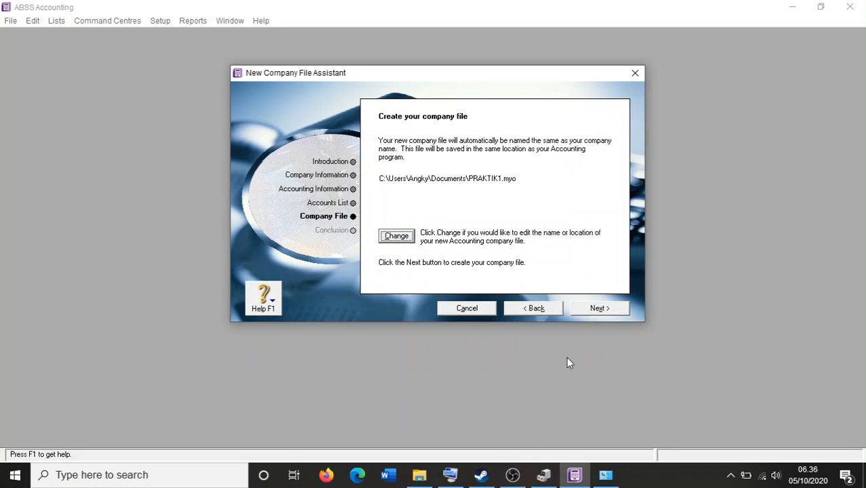
pyautogui.click(596, 306)
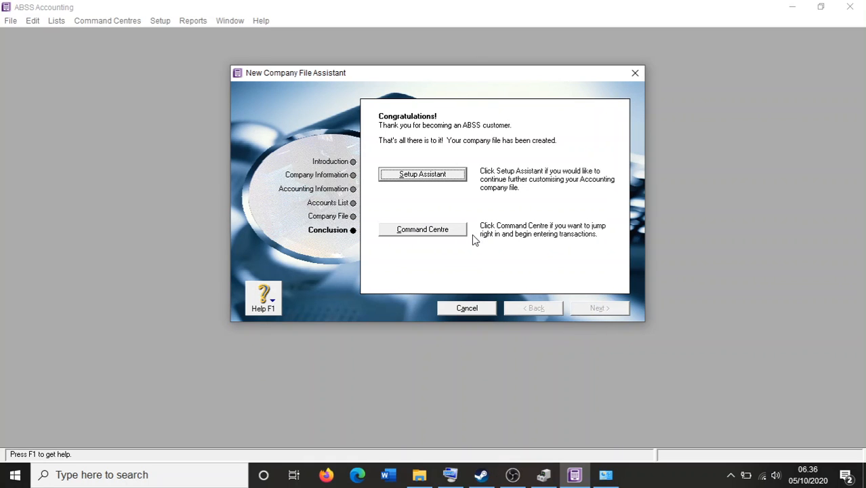
# - Open the Command Centre, enlarge its window slightly and move it to the middle of the workspace
pyautogui.click(423, 230)
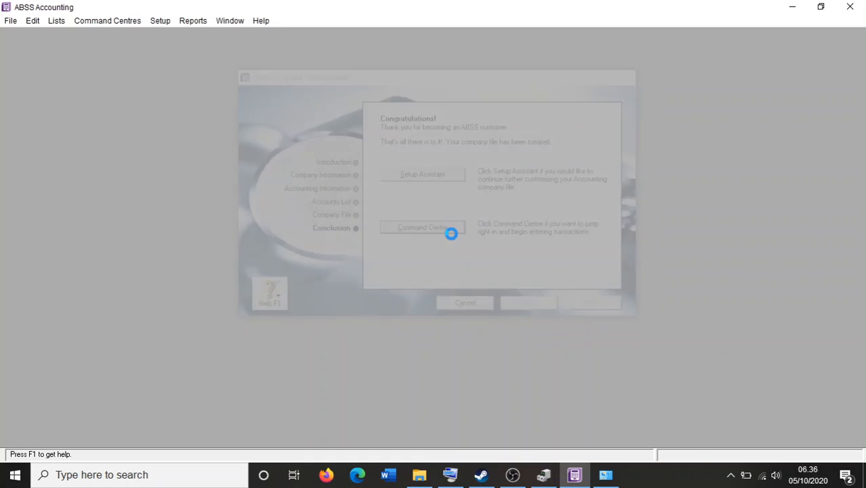
pyautogui.moveTo(226, 58); pyautogui.dragTo(387, 59)
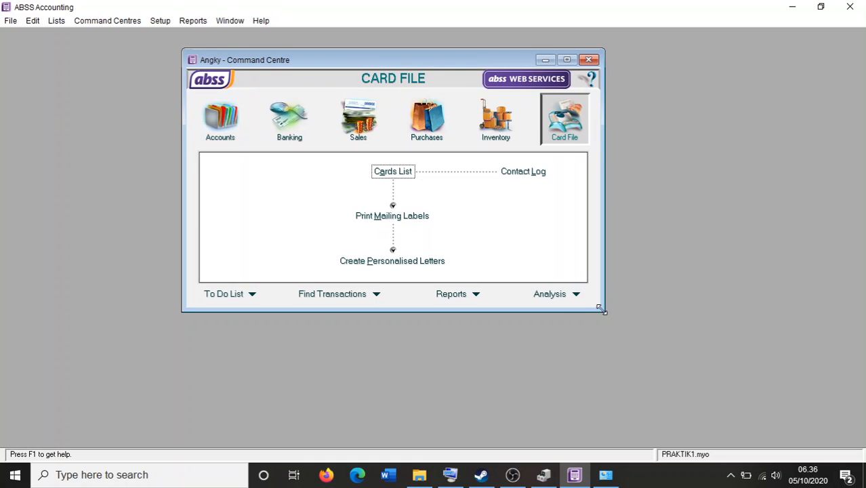
pyautogui.moveTo(603, 311); pyautogui.dragTo(626, 317)
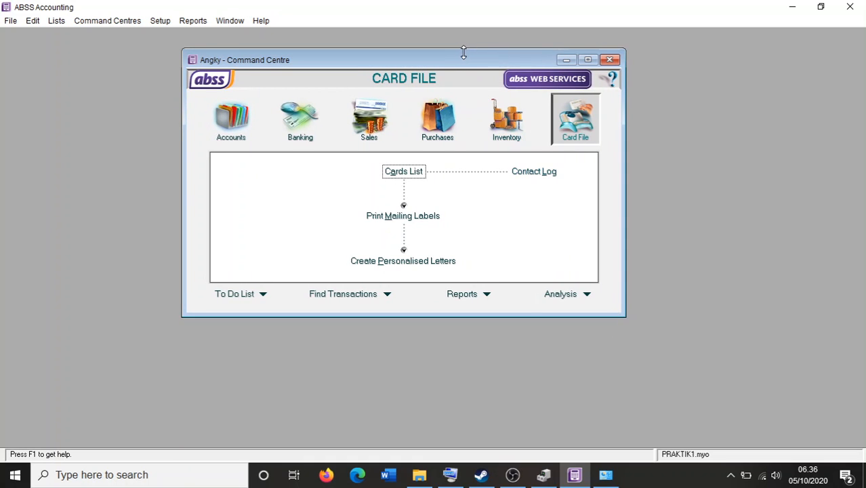
pyautogui.moveTo(462, 60); pyautogui.dragTo(477, 54)
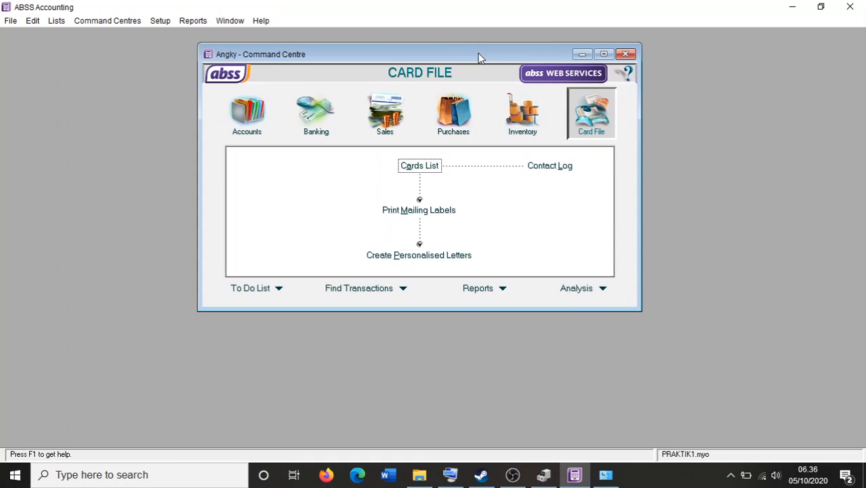
# - Switch to the Accounts command centre and open the Accounts List
pyautogui.click(244, 121)
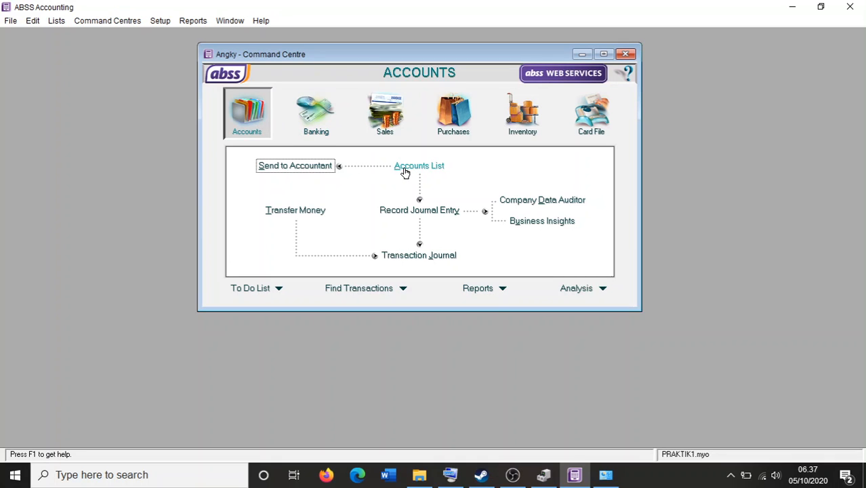
pyautogui.click(64, 26)
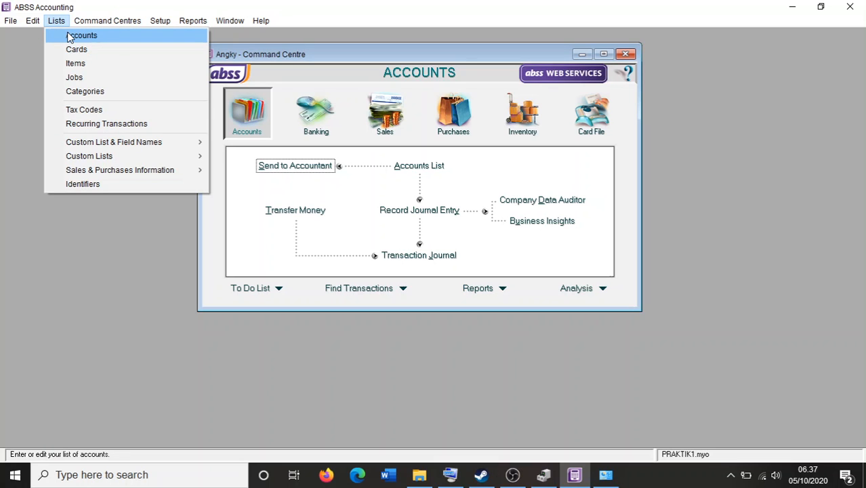
pyautogui.click(558, 165)
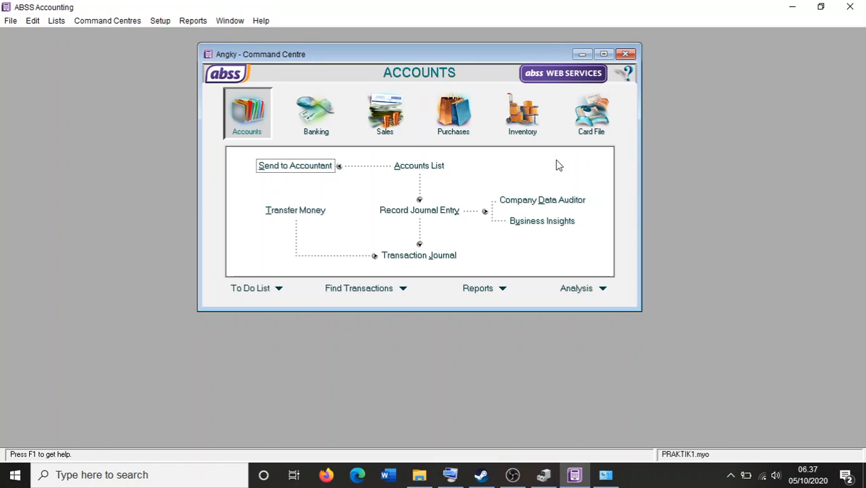
pyautogui.click(428, 167)
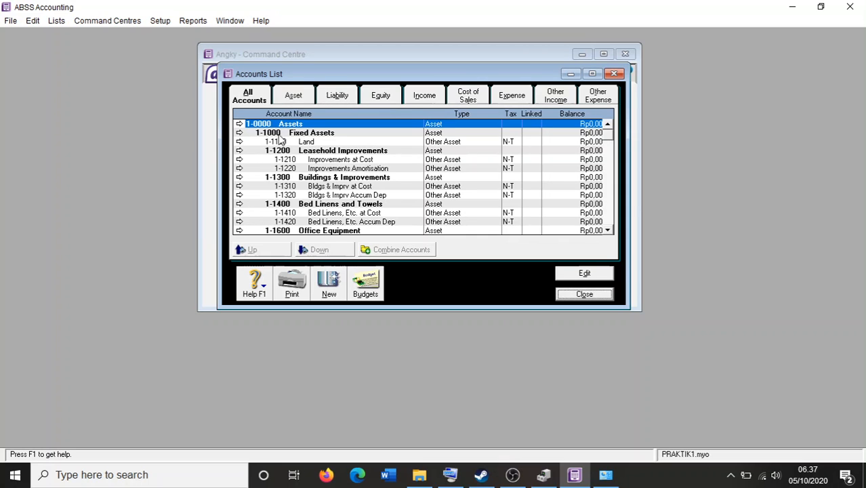
# - View the profile of the 1-0000 Assets header account and close it without making changes
pyautogui.click(278, 135)
pyautogui.click(291, 128)
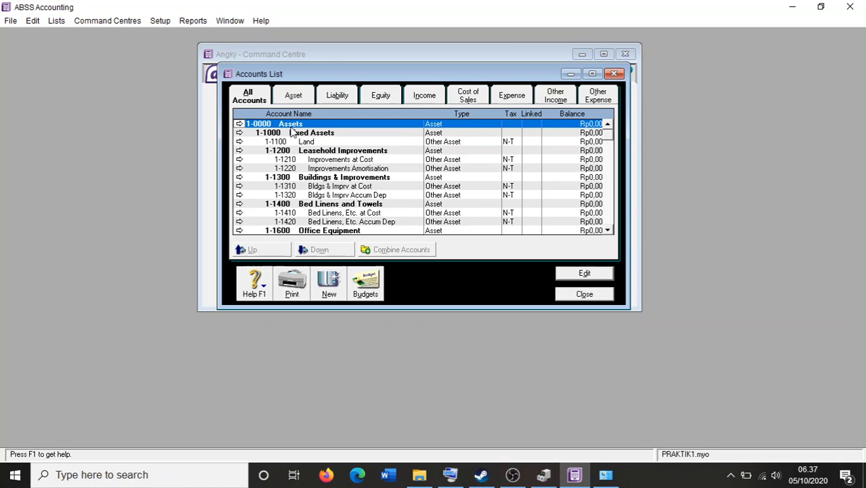
pyautogui.doubleClick(292, 129)
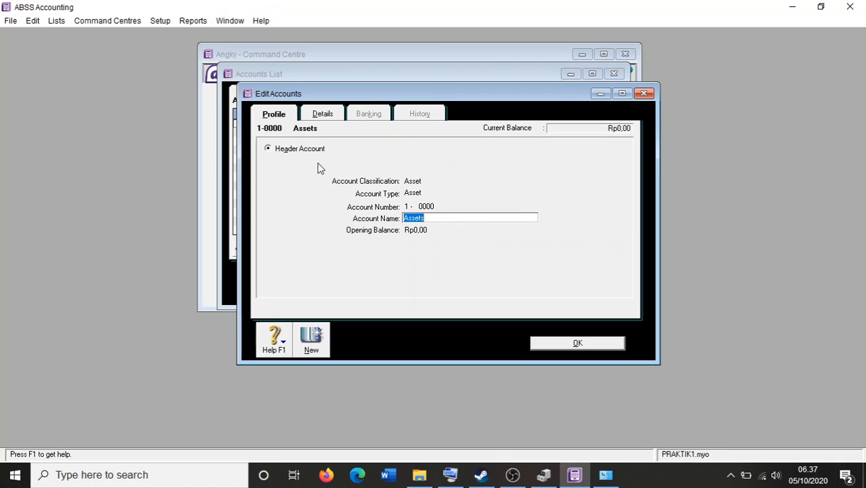
pyautogui.click(646, 96)
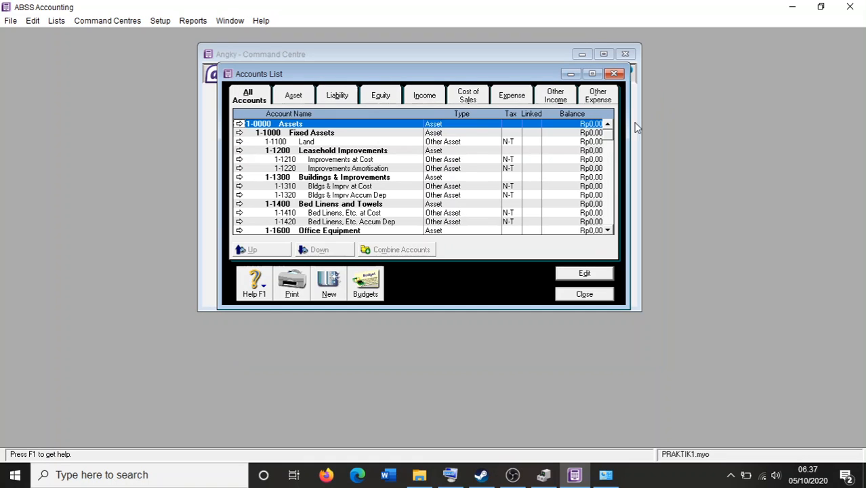
# - Open the 1-1100 Land detail account from the Accounts List and close it without making changes
pyautogui.click(313, 141)
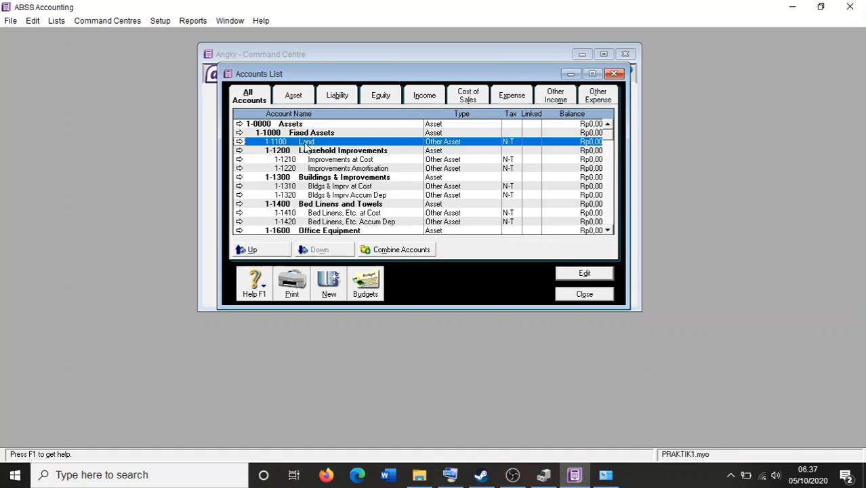
pyautogui.doubleClick(305, 142)
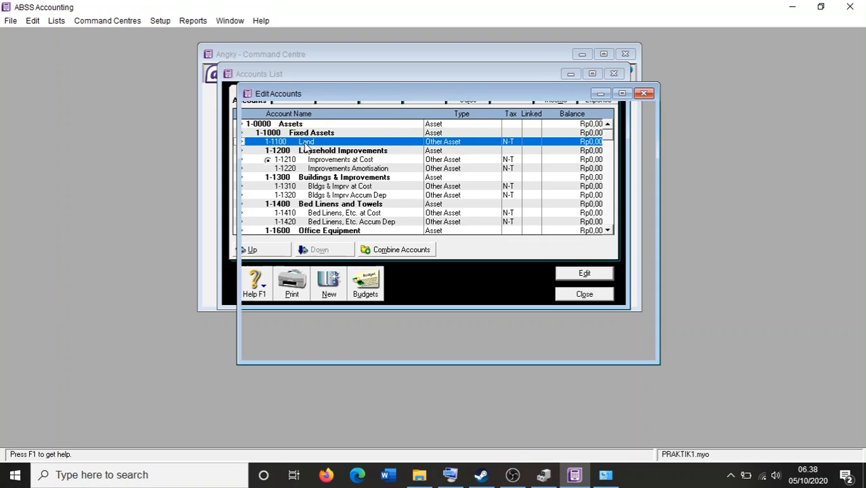
pyautogui.click(644, 94)
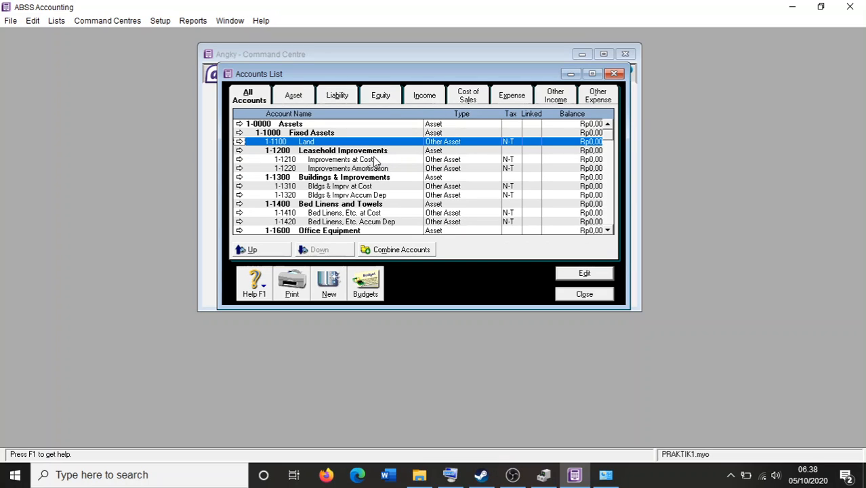
# - Compare the Assets, Fixed Assets and Land rows for their account level, type and balance
pyautogui.click(290, 125)
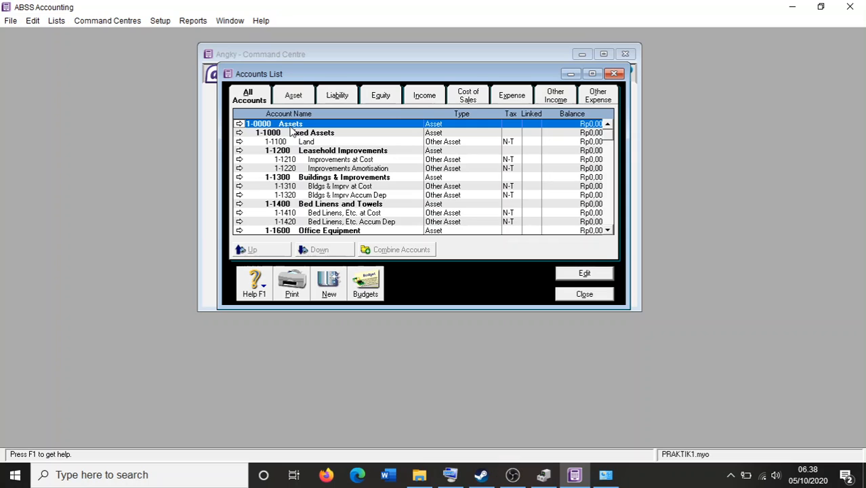
pyautogui.click(293, 134)
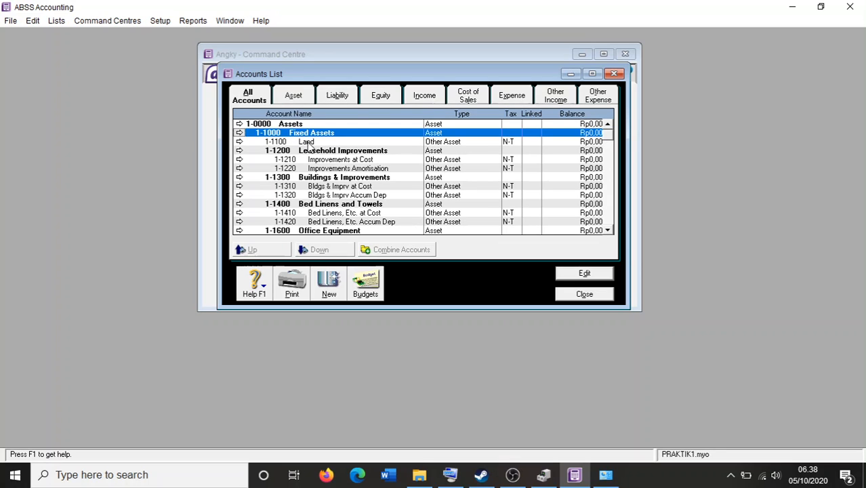
pyautogui.click(308, 144)
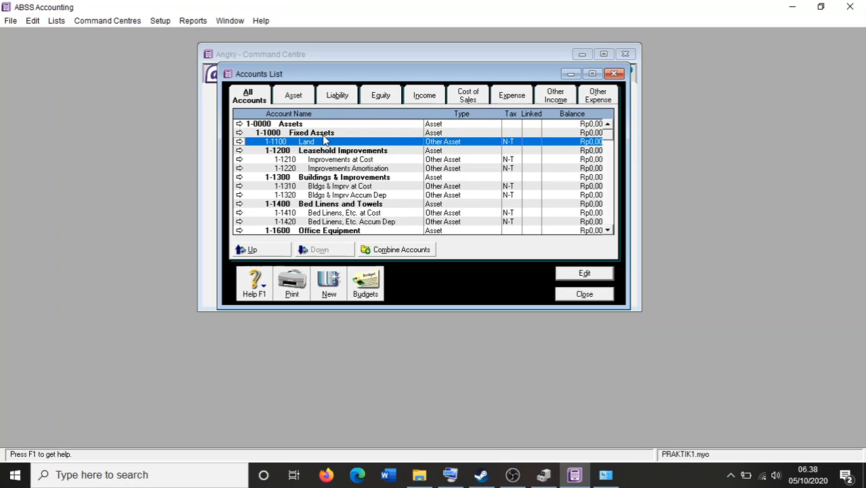
pyautogui.click(574, 124)
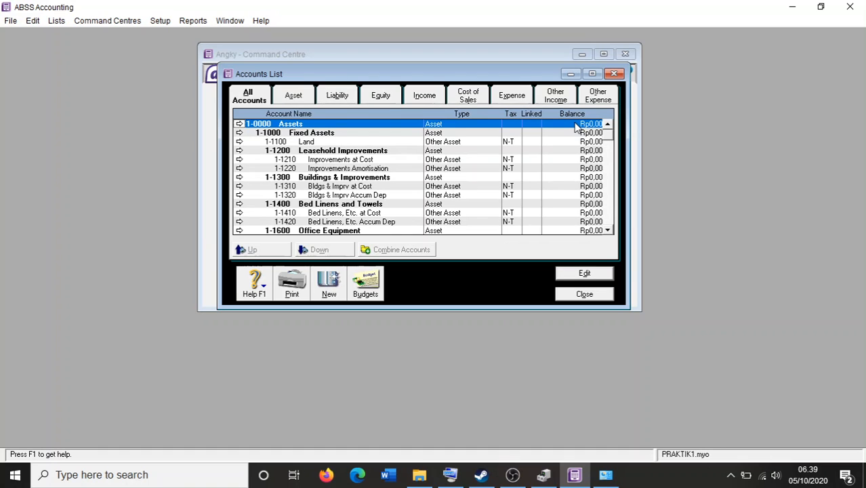
pyautogui.click(319, 135)
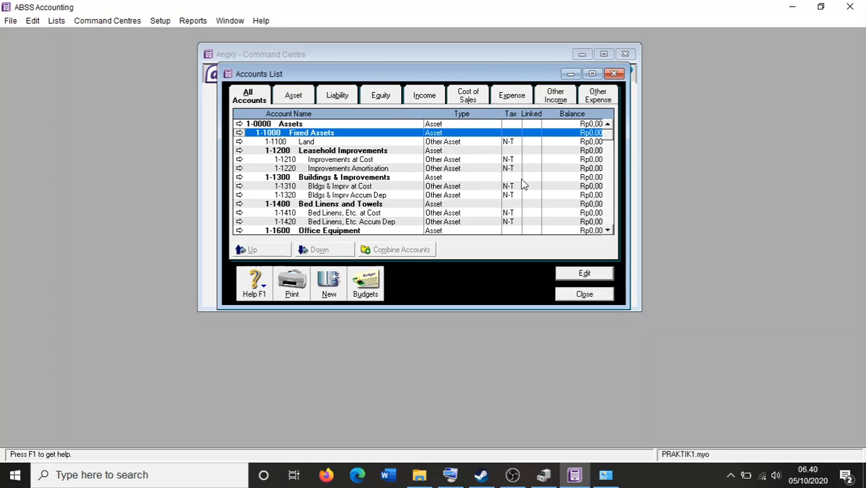
# - Review the Tax Code List, including the blank new tax code form and the Import Duty code's details, and close it
pyautogui.click(56, 21)
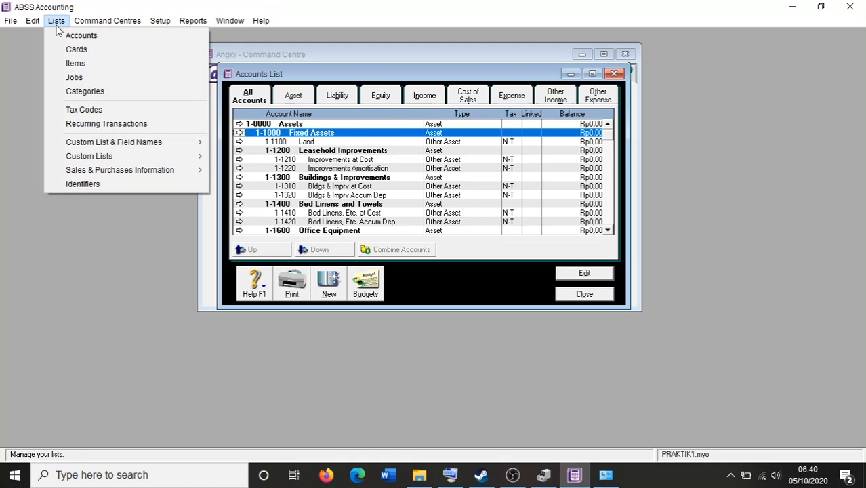
pyautogui.click(84, 110)
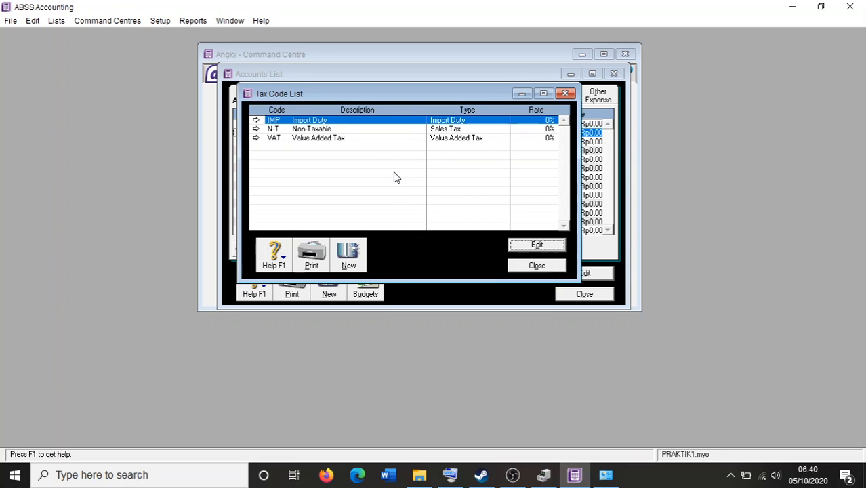
pyautogui.click(357, 260)
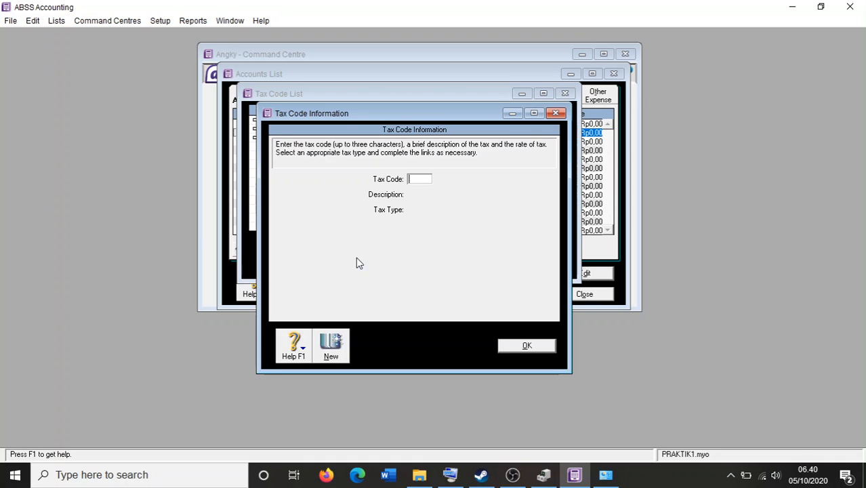
pyautogui.click(555, 113)
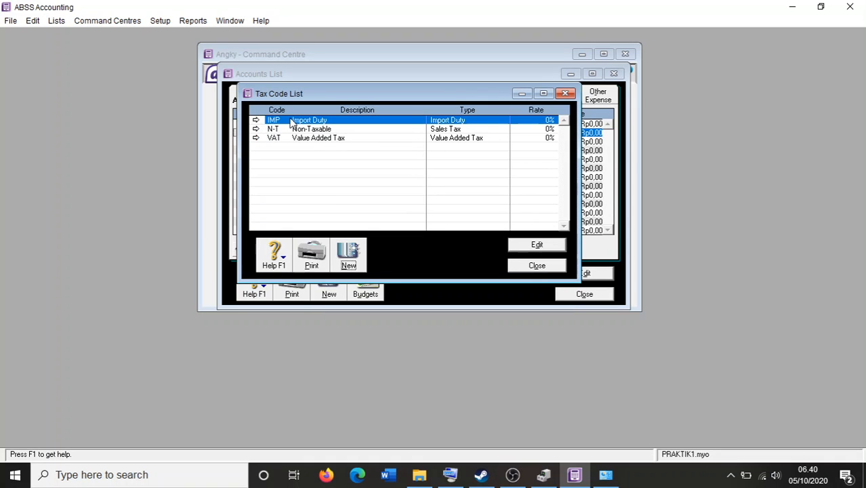
pyautogui.click(295, 131)
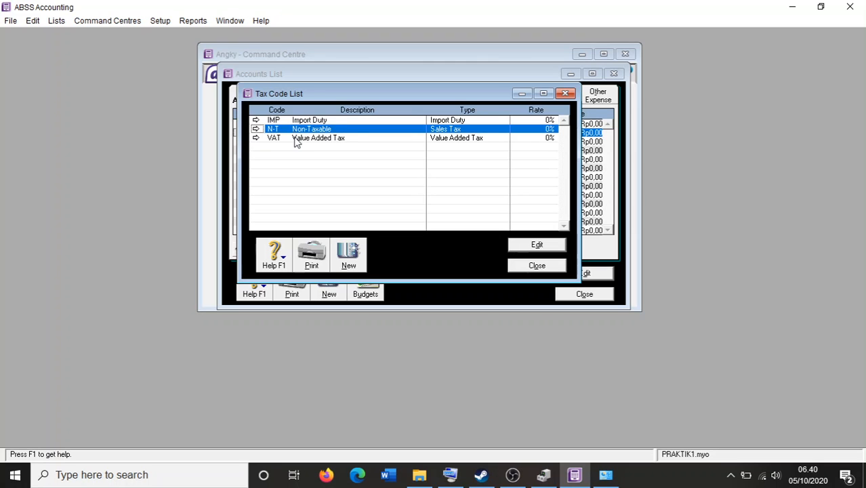
pyautogui.doubleClick(308, 121)
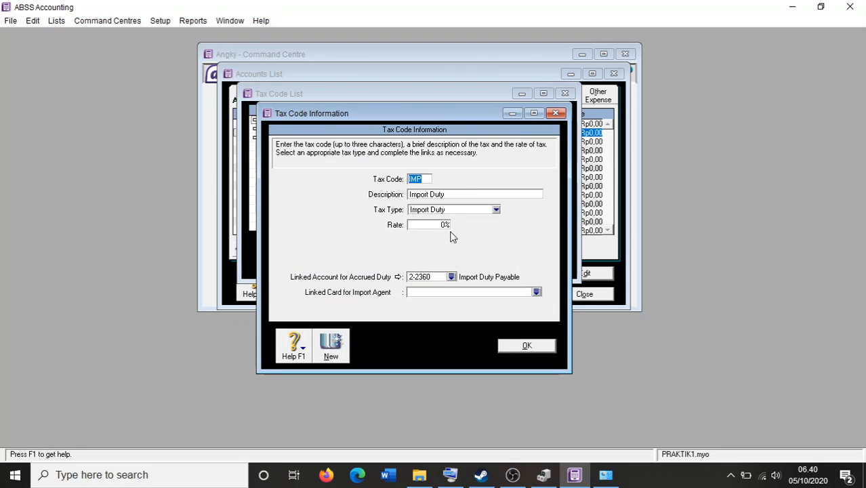
pyautogui.click(555, 114)
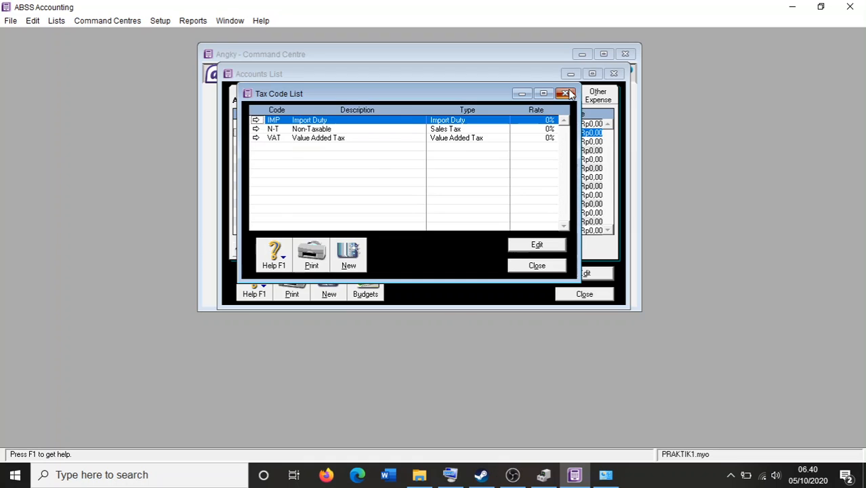
pyautogui.click(565, 93)
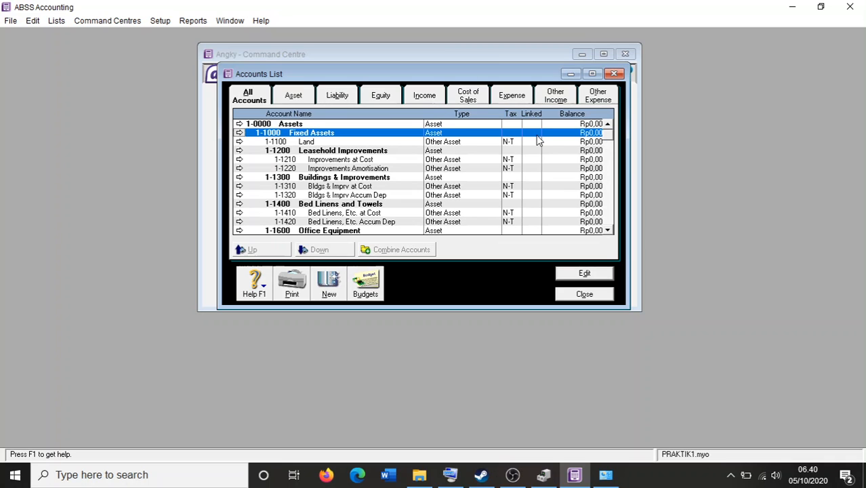
# - Check the Linked column for the 1-2110 Cheque Account under Cash On Hand, and return to the first accounts
pyautogui.moveTo(609, 231); pyautogui.dragTo(610, 231)
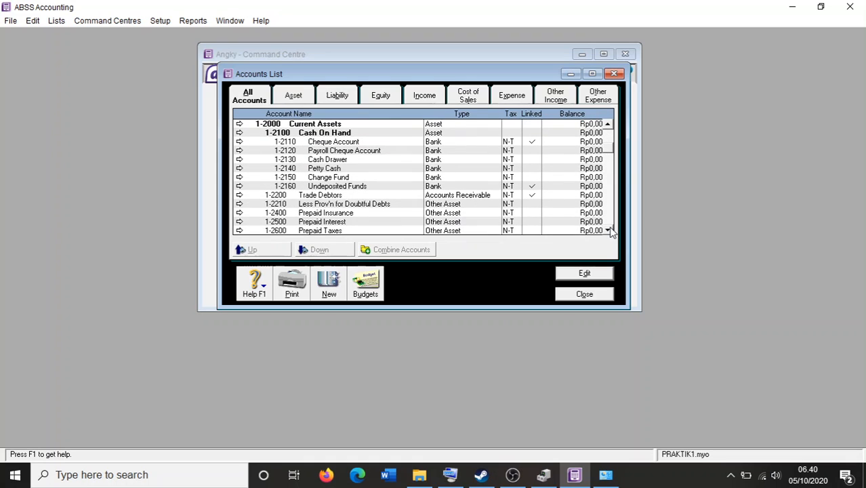
pyautogui.click(531, 144)
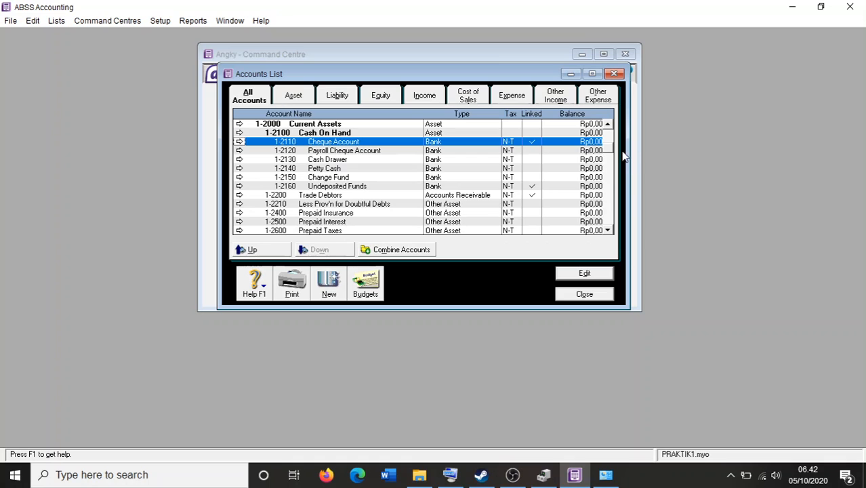
pyautogui.scroll(5, 613, 145)
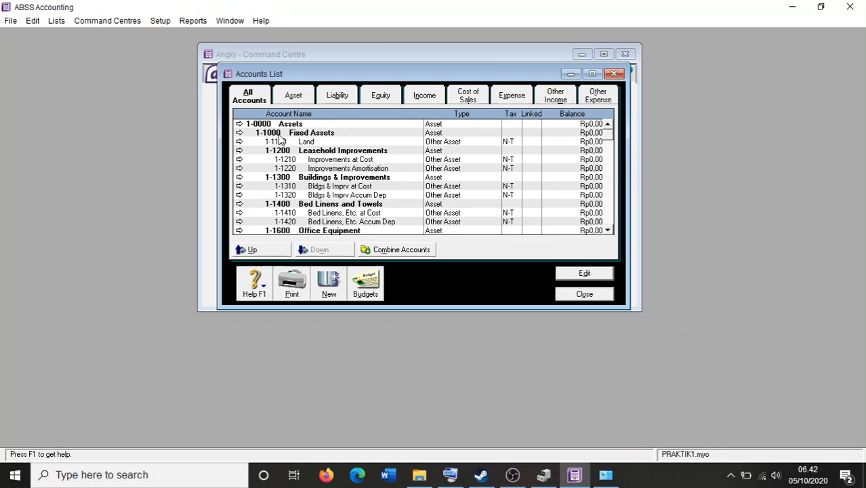
# - Examine the account numbering and indent levels of Assets, Fixed Assets, Land and Leasehold Improvements
pyautogui.click(250, 126)
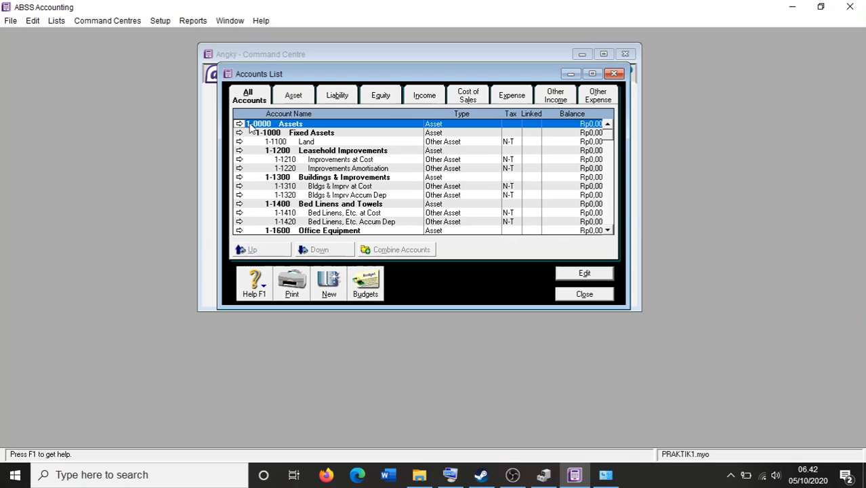
pyautogui.click(289, 135)
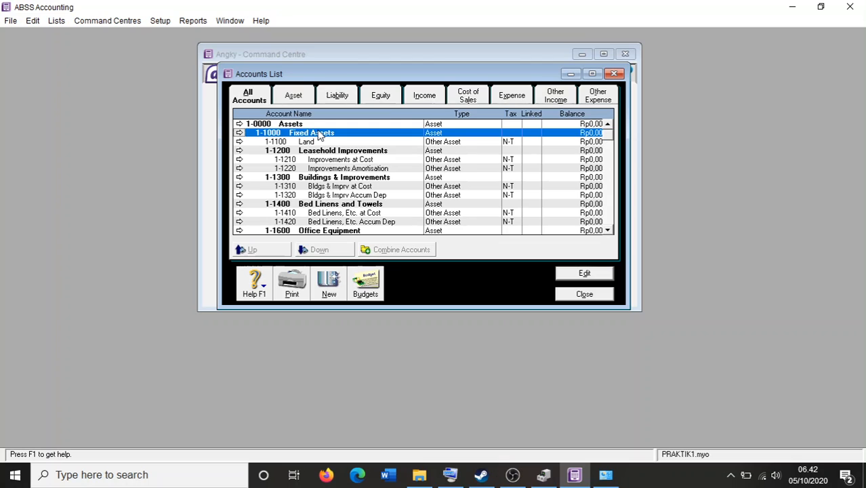
pyautogui.click(253, 126)
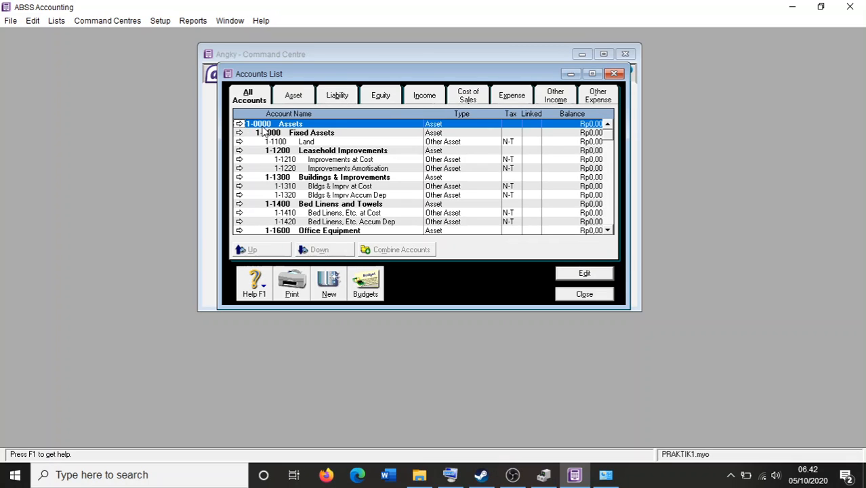
pyautogui.click(263, 133)
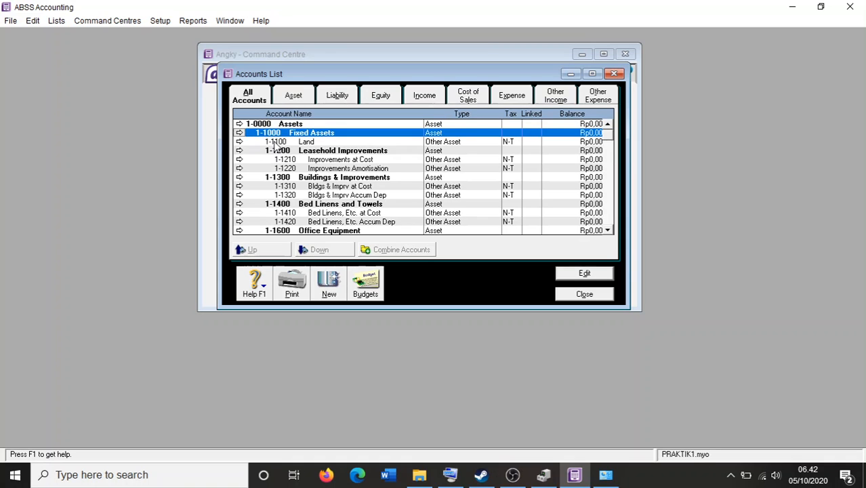
pyautogui.click(275, 143)
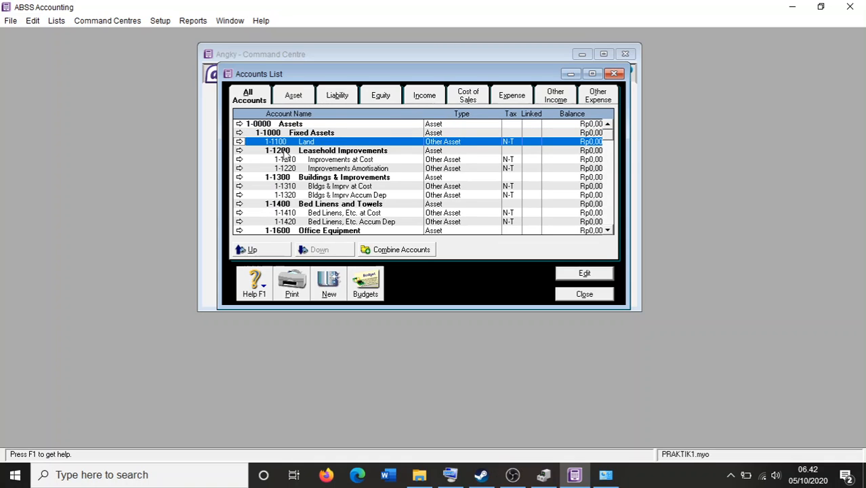
pyautogui.click(286, 153)
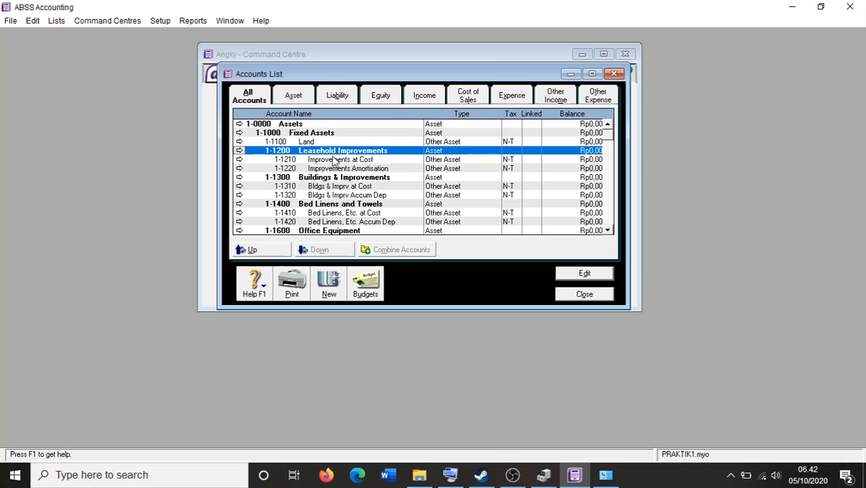
# - Move the 1-1100 Land account up one level in the Accounts List and back down one level
pyautogui.click(322, 143)
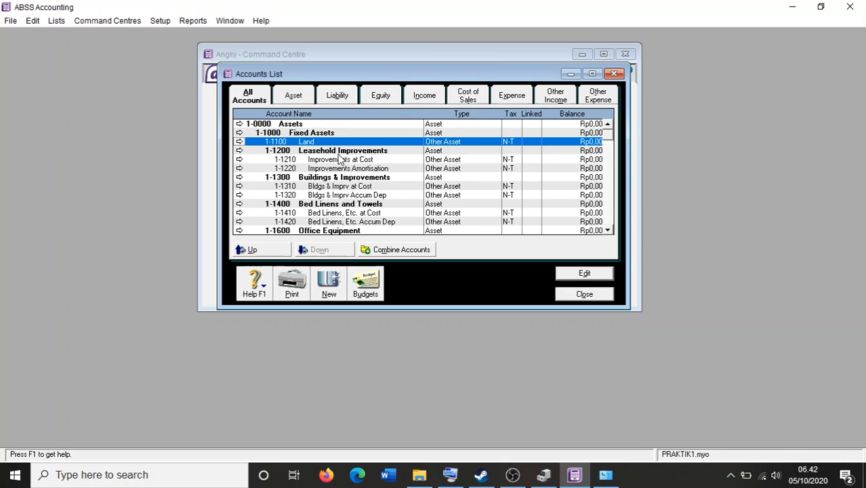
pyautogui.click(272, 249)
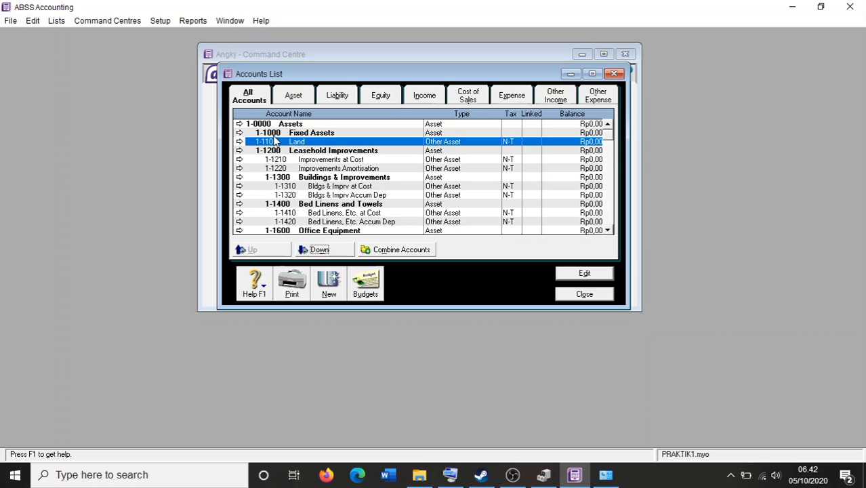
pyautogui.click(315, 250)
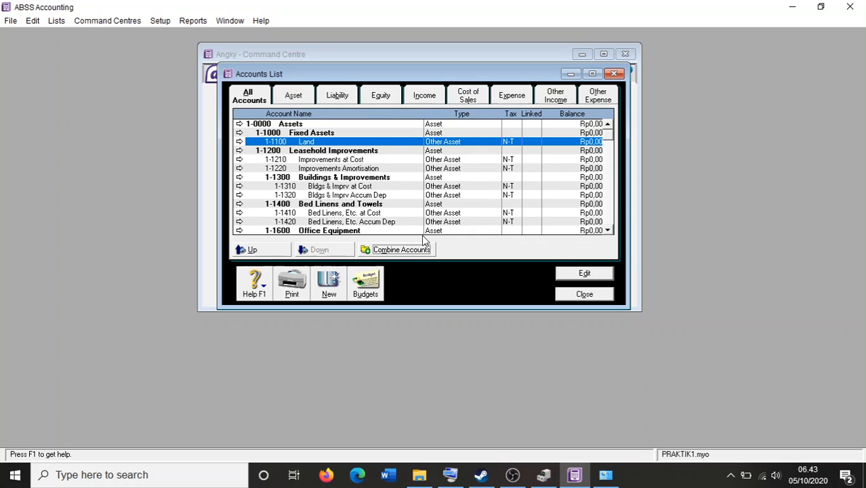
# - Start a new detail account of type Fixed Asset with account number 1-2001
pyautogui.click(330, 283)
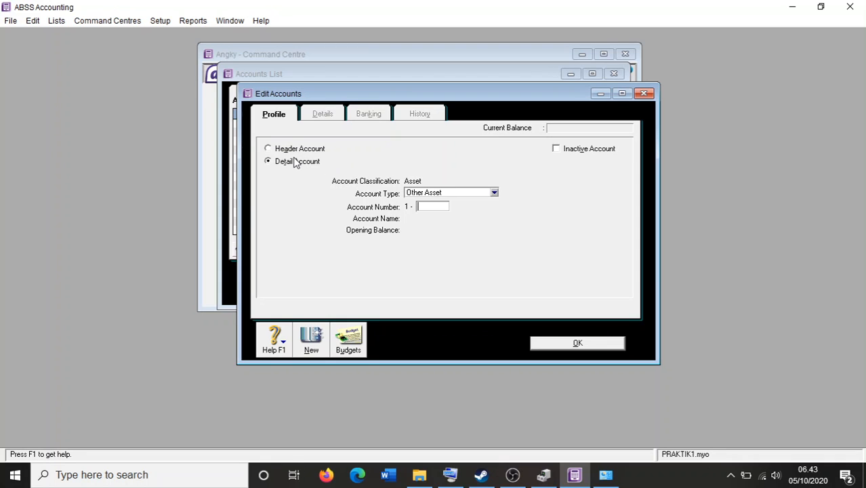
pyautogui.click(495, 193)
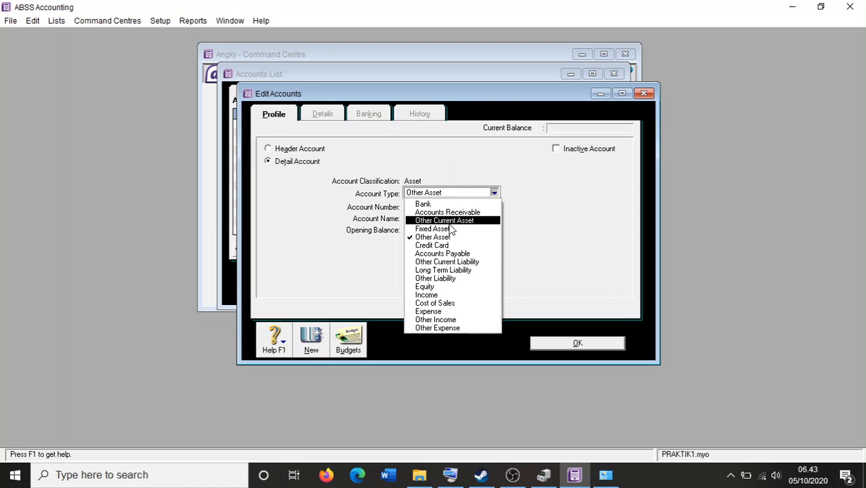
pyautogui.click(444, 229)
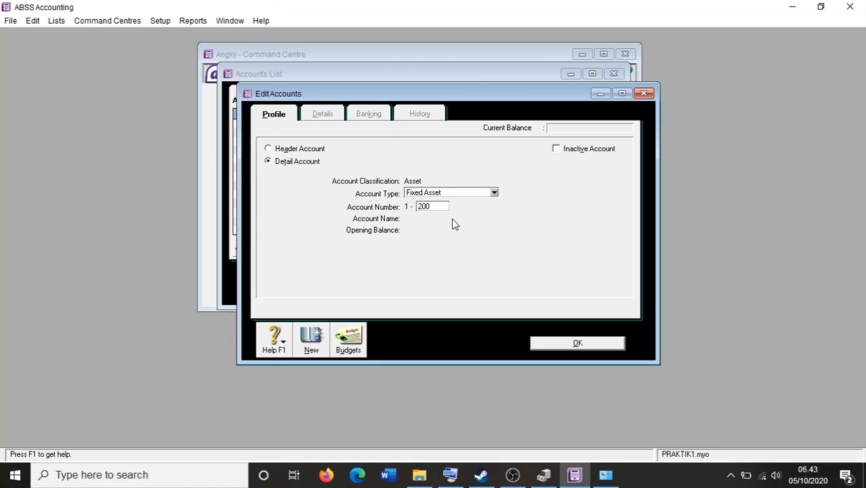
pyautogui.press('Tab')
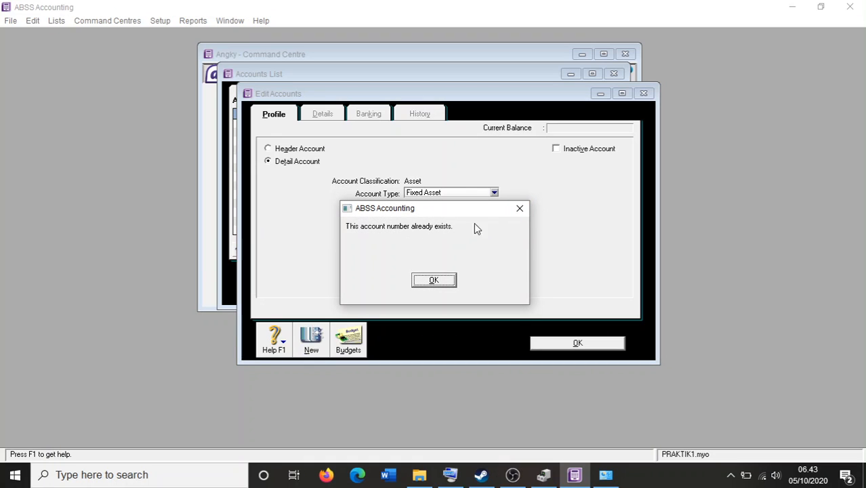
pyautogui.click(519, 209)
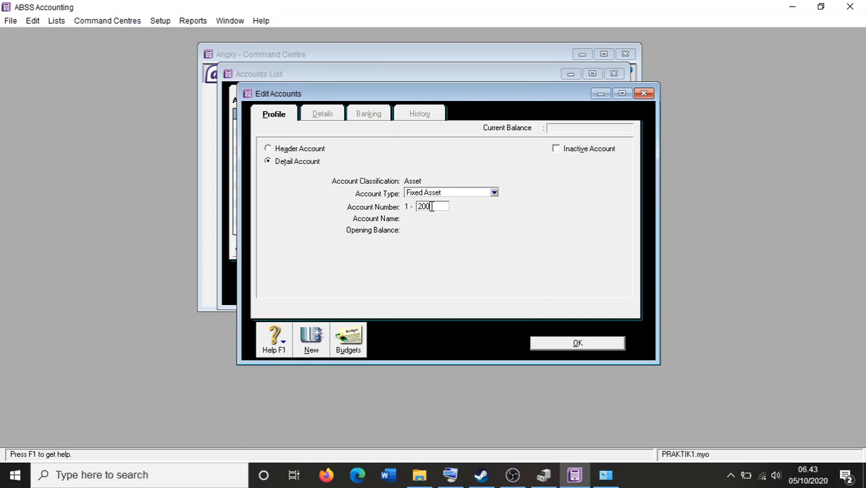
pyautogui.write('2001')
pyautogui.press('Tab')
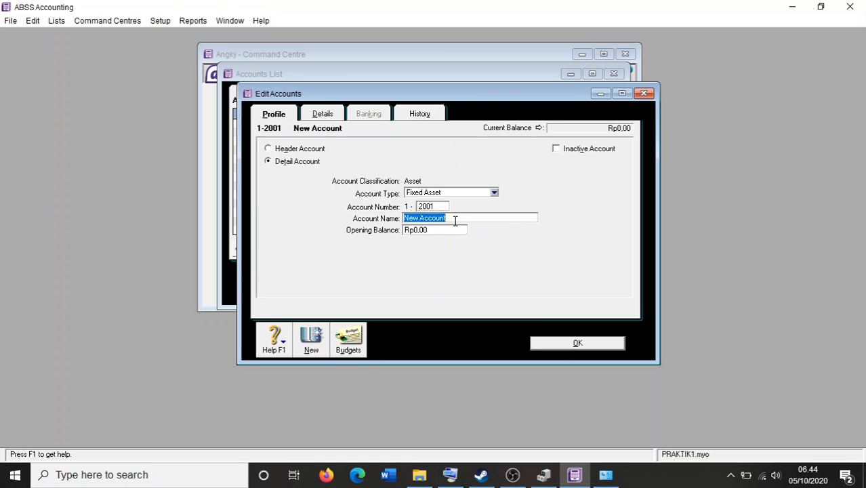
# - Name the new account Kendaraan, leave its opening balance at zero and save it
pyautogui.write('Kendaraan')
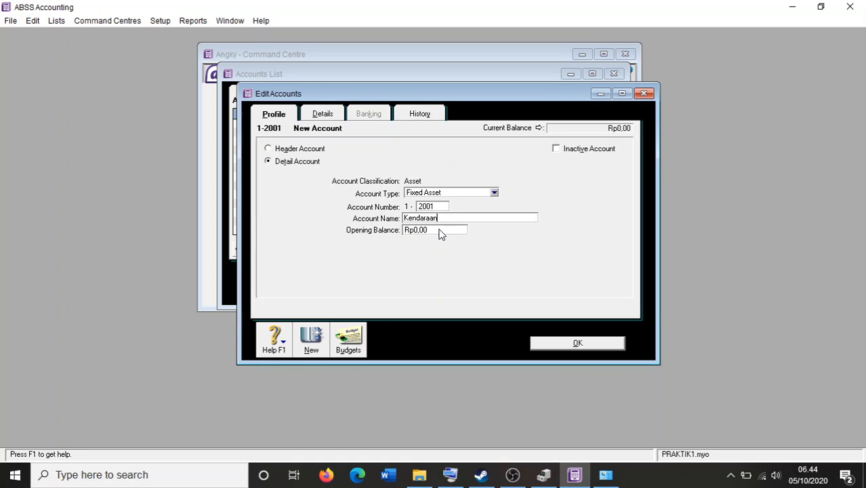
pyautogui.click(440, 232)
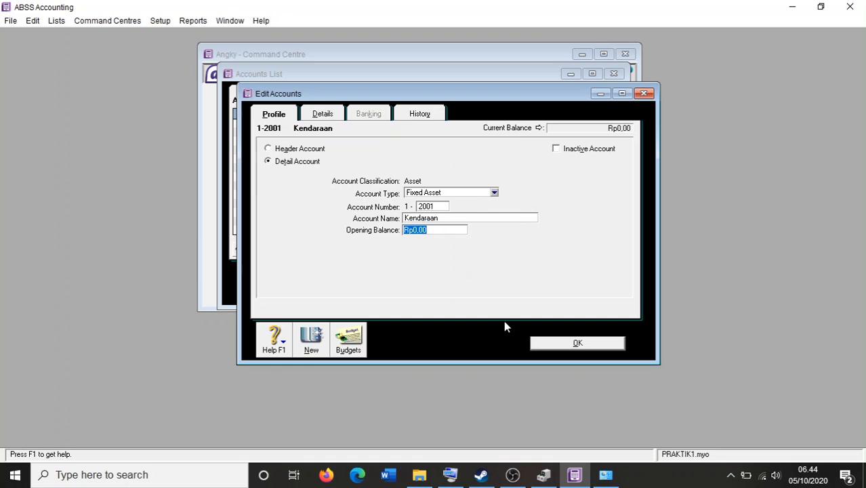
pyautogui.click(541, 344)
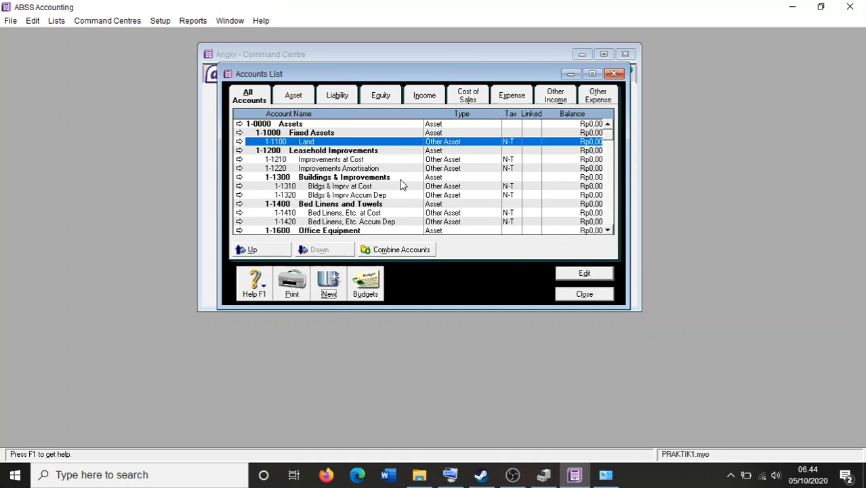
# - Locate the 1-2001 Kendaraan account among the asset accounts and compare its placement with the Fixed Assets and Current Assets groups
pyautogui.scroll(-2, 366, 169)
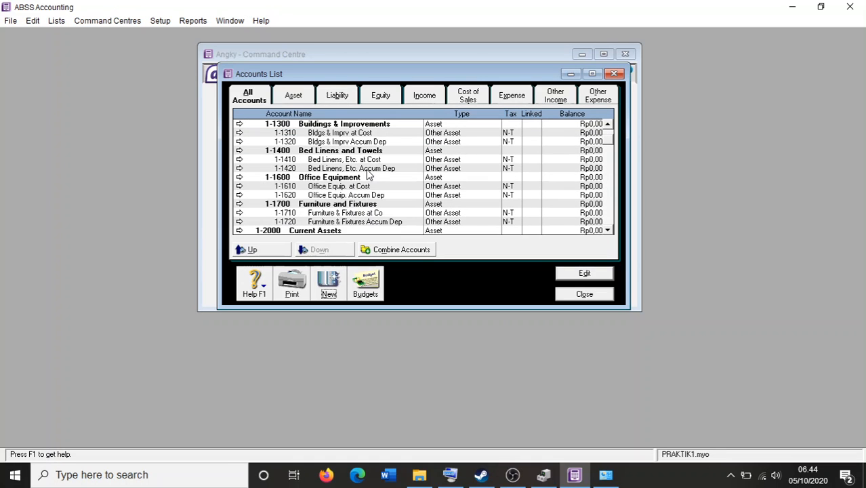
pyautogui.click(312, 98)
pyautogui.scroll(-6, 420, 199)
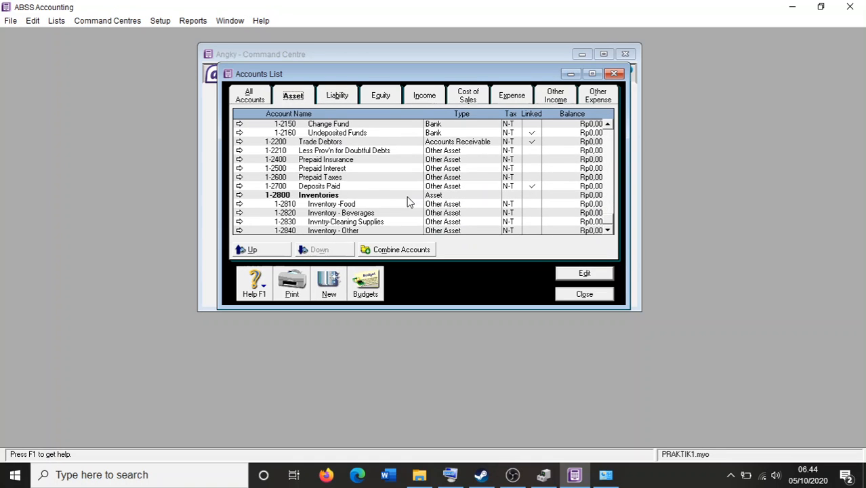
pyautogui.scroll(1, 389, 198)
pyautogui.scroll(2, 383, 197)
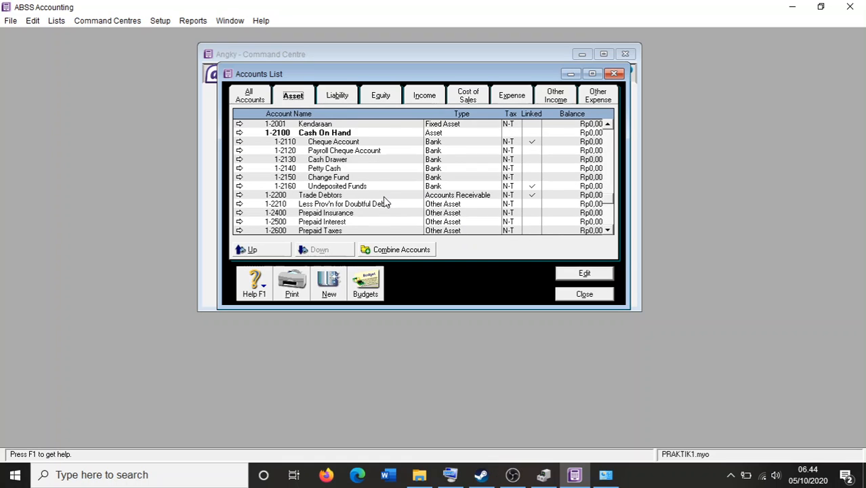
pyautogui.click(308, 151)
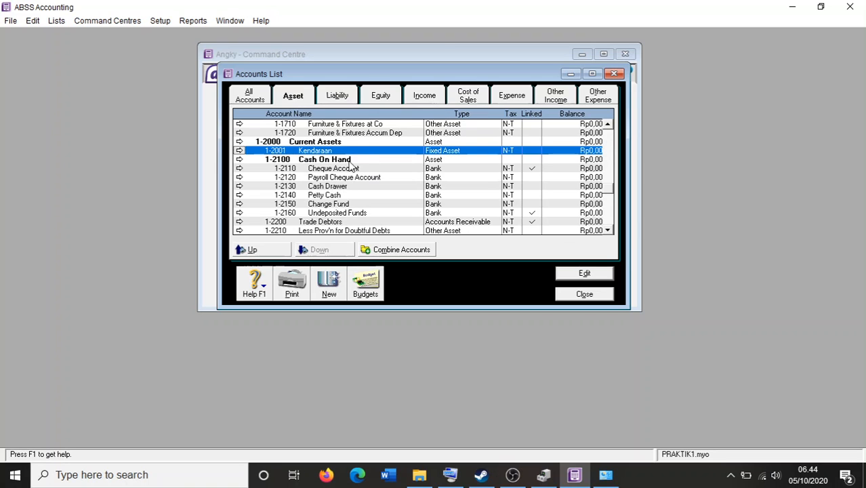
pyautogui.scroll(5, 349, 173)
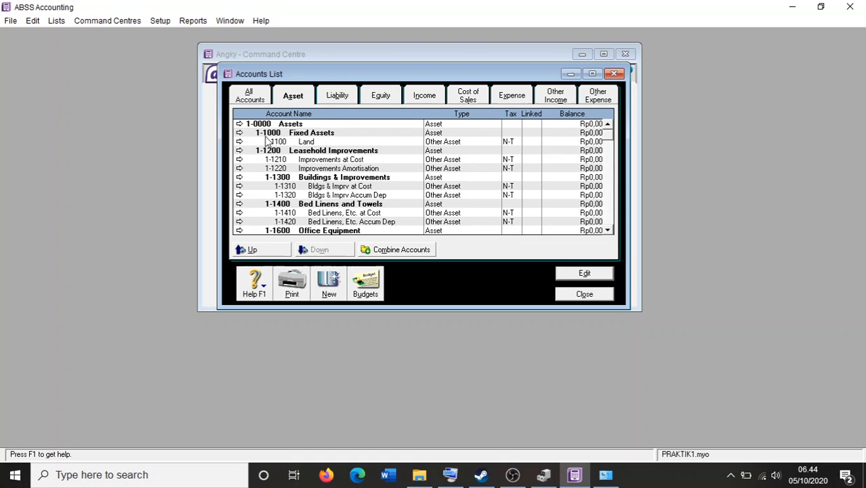
pyautogui.scroll(-5, 349, 159)
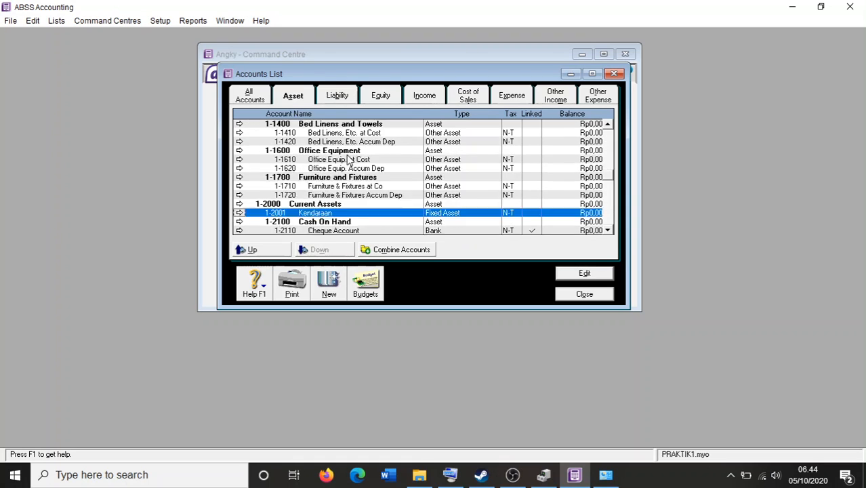
pyautogui.scroll(5, 349, 158)
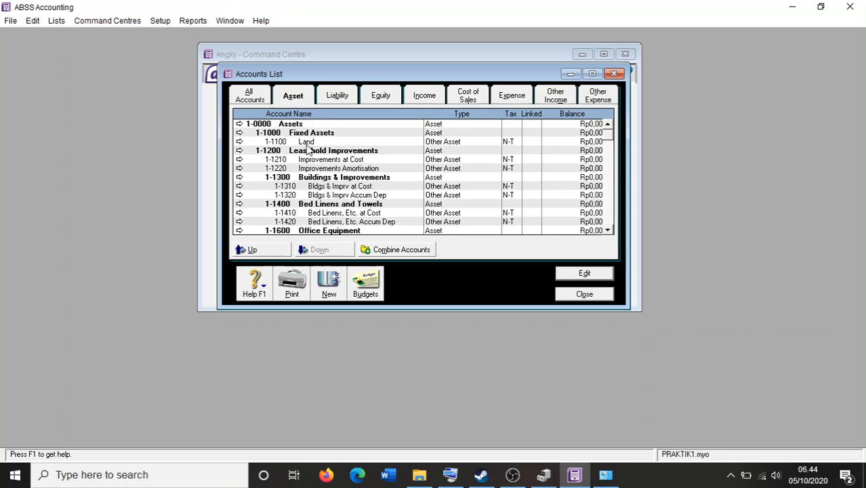
pyautogui.scroll(-5, 363, 187)
pyautogui.scroll(-2, 363, 187)
pyautogui.scroll(4, 363, 187)
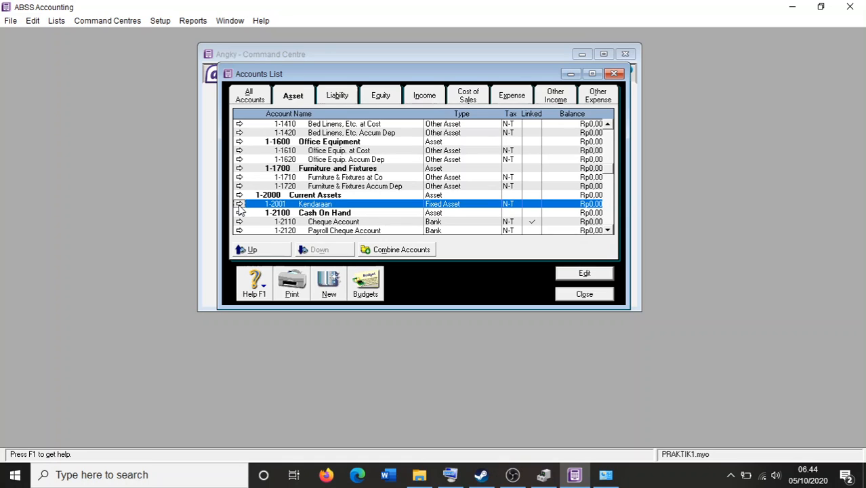
# - Open the 1-2001 Kendaraan account and delete it from the Accounts List
pyautogui.doubleClick(289, 206)
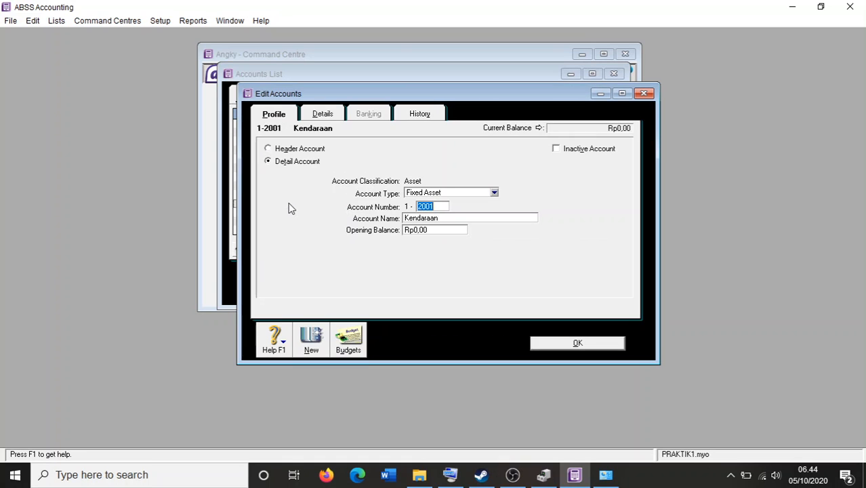
pyautogui.rightClick(592, 192)
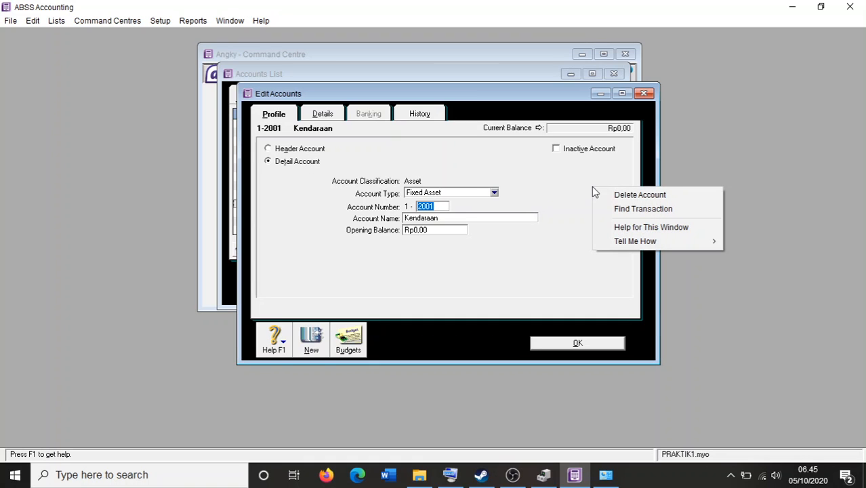
pyautogui.click(612, 195)
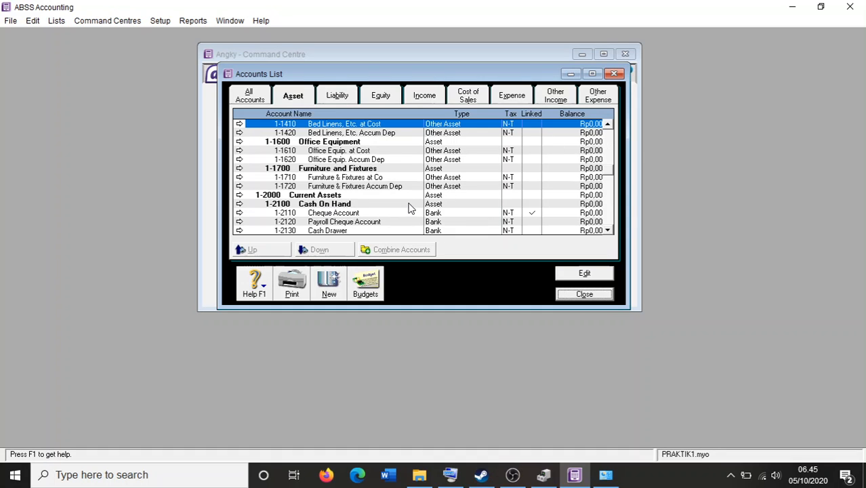
# - Examine the accounts in each category from Liability, Equity and Income through Cost of Sales, Expense, Other Income and Other Expense
pyautogui.scroll(4, 413, 210)
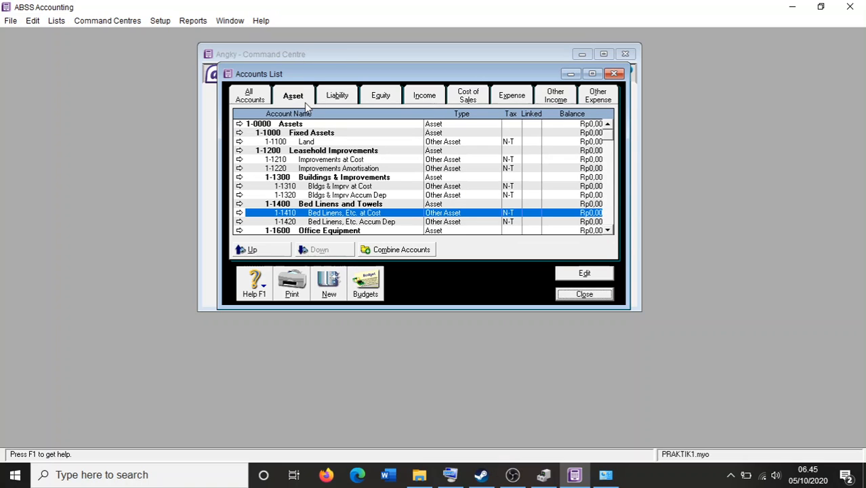
pyautogui.click(337, 100)
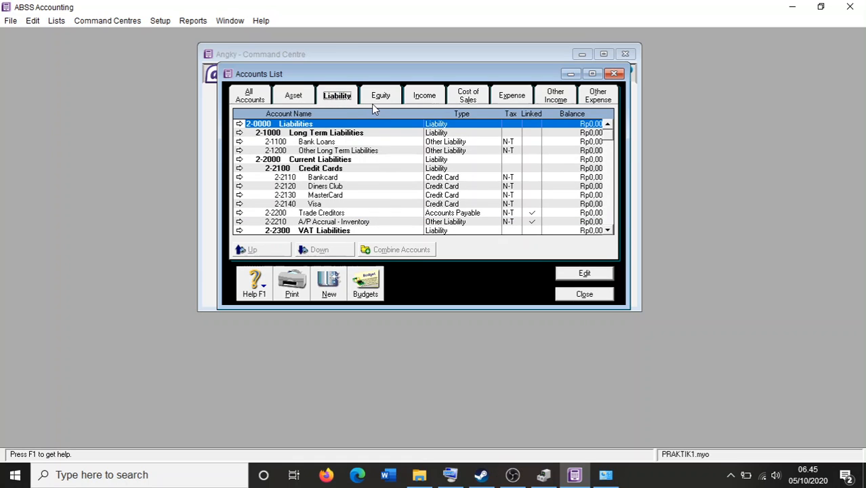
pyautogui.click(382, 99)
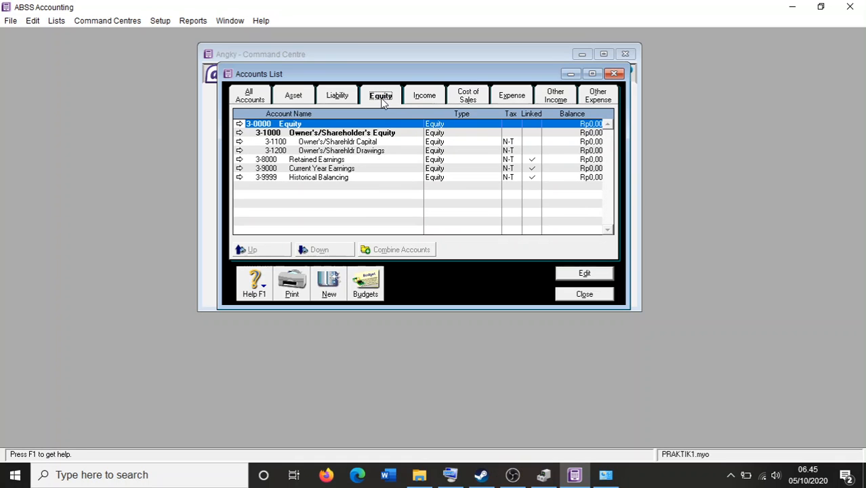
pyautogui.click(435, 103)
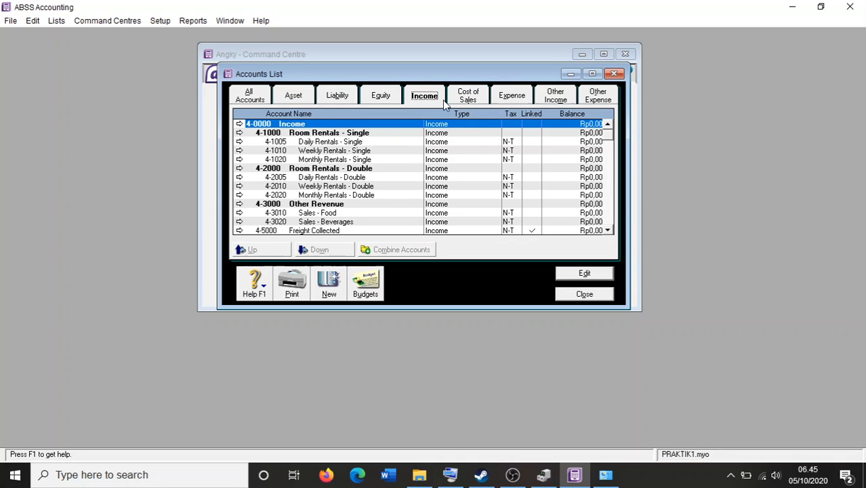
pyautogui.click(468, 96)
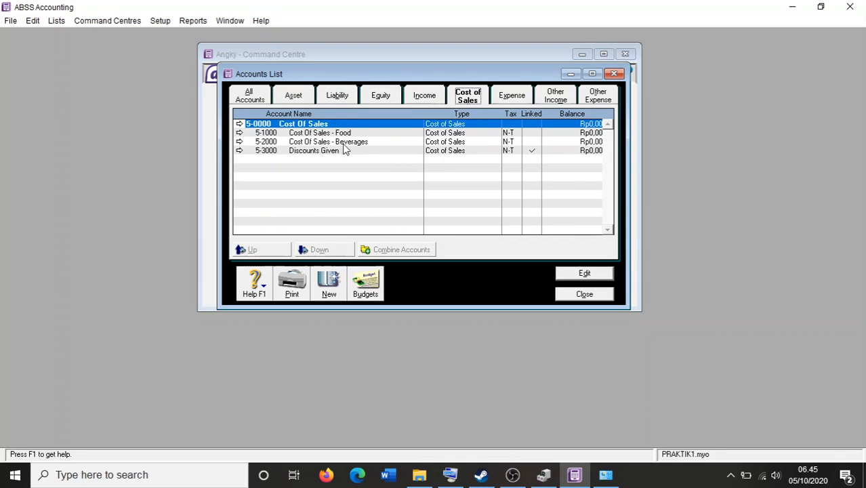
pyautogui.click(515, 97)
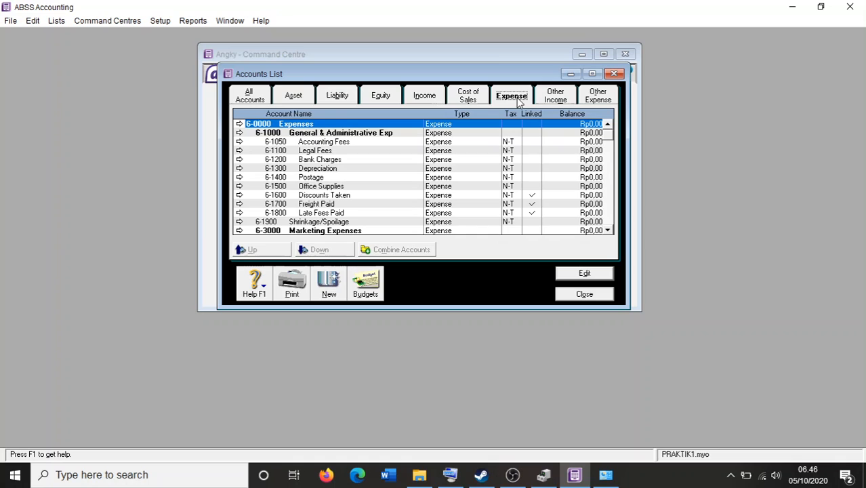
pyautogui.click(558, 100)
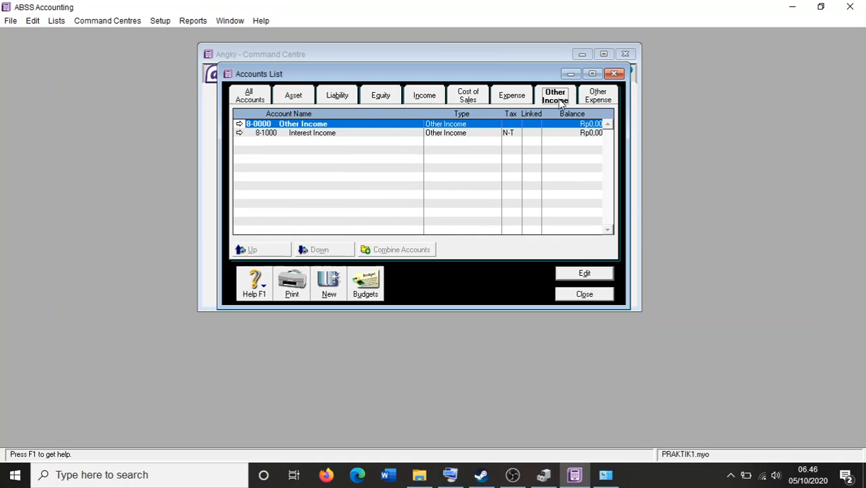
pyautogui.click(597, 95)
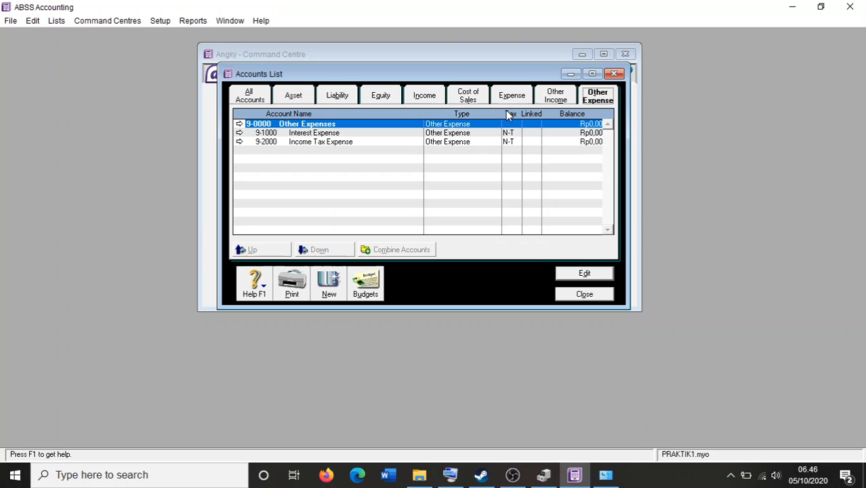
# - Review the account categories again in order, from Asset through Other Expense, comparing their leading account digits
pyautogui.click(290, 96)
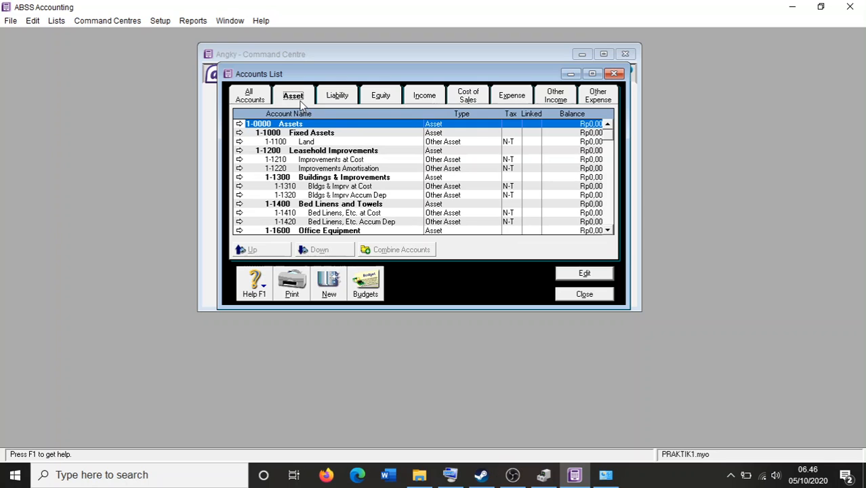
pyautogui.click(349, 97)
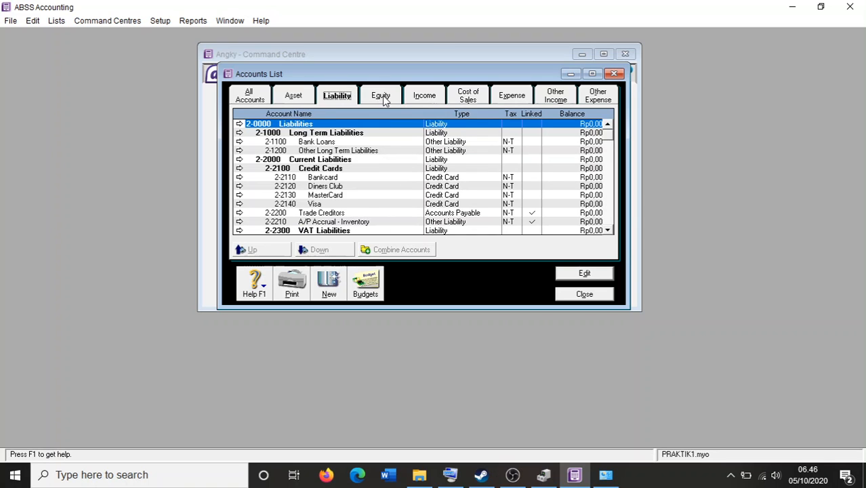
pyautogui.click(382, 97)
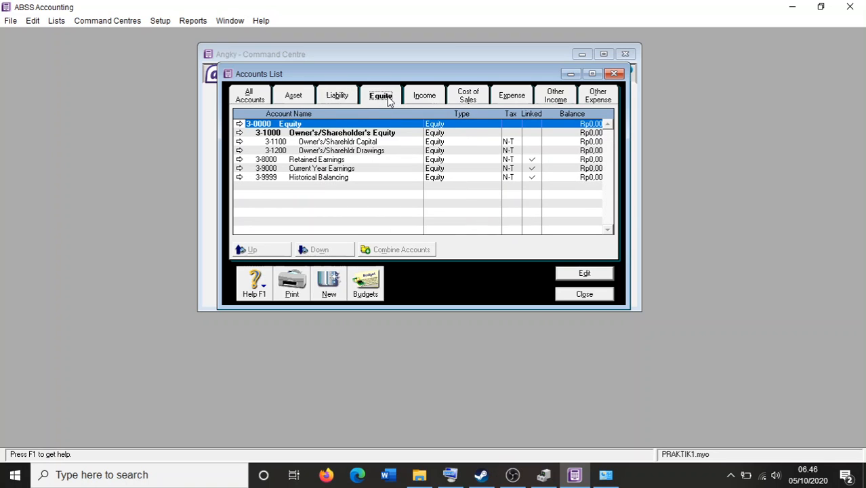
pyautogui.click(426, 100)
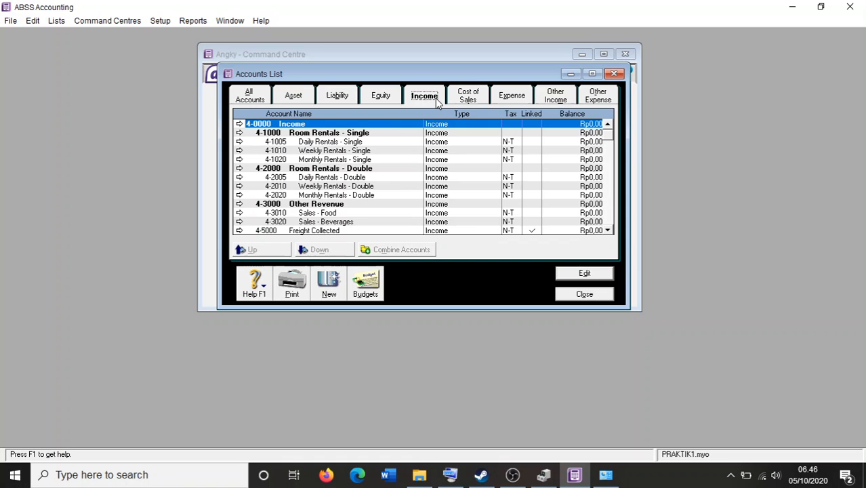
pyautogui.click(474, 103)
pyautogui.click(521, 101)
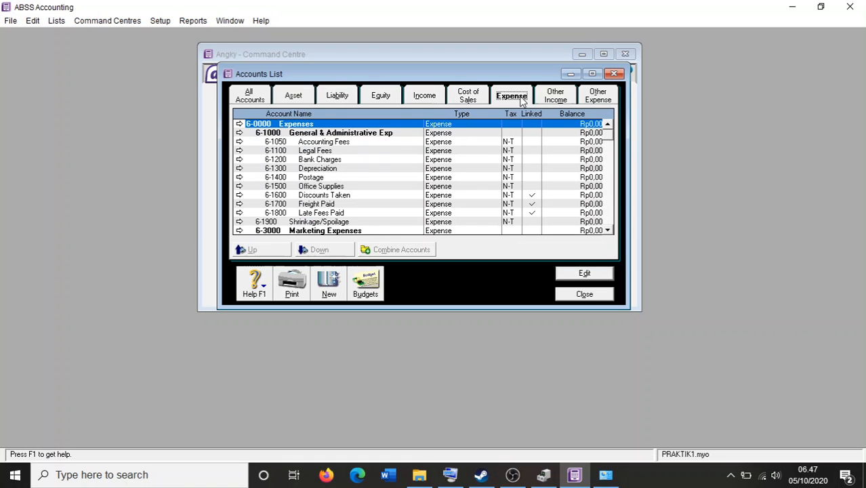
pyautogui.click(558, 101)
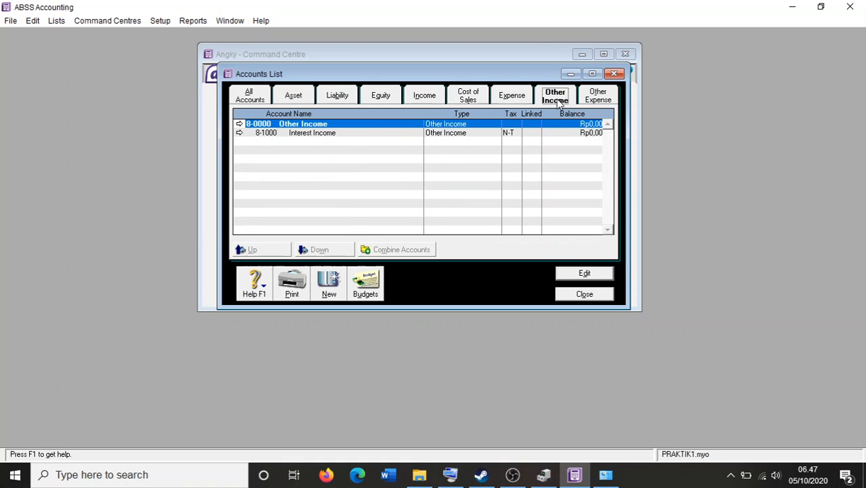
pyautogui.click(596, 99)
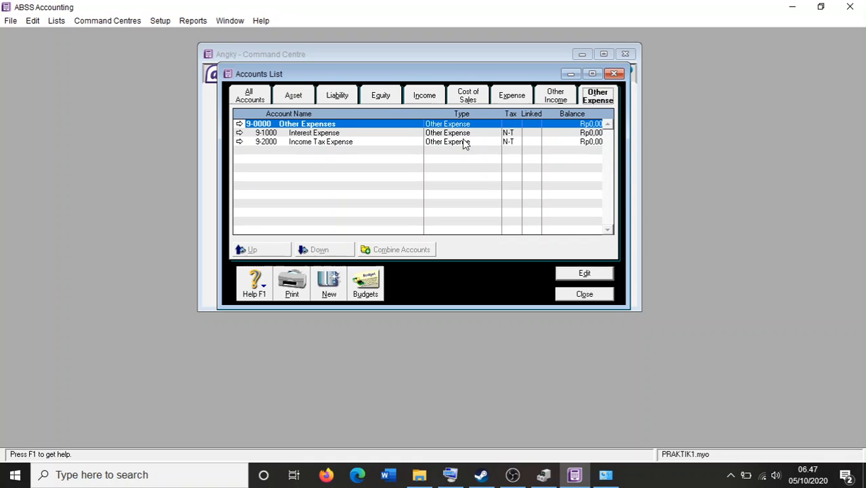
# - Compare the full accounts list with the Asset, Liability and Equity categories, returning to the asset accounts
pyautogui.click(294, 99)
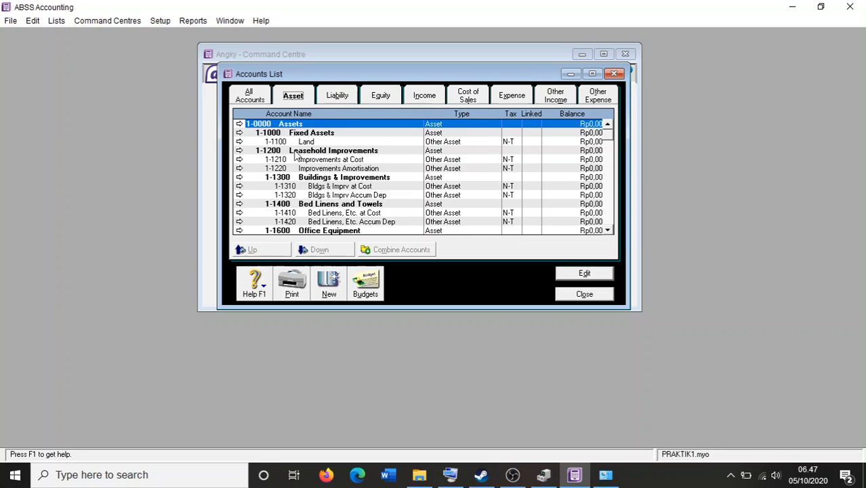
pyautogui.click(257, 100)
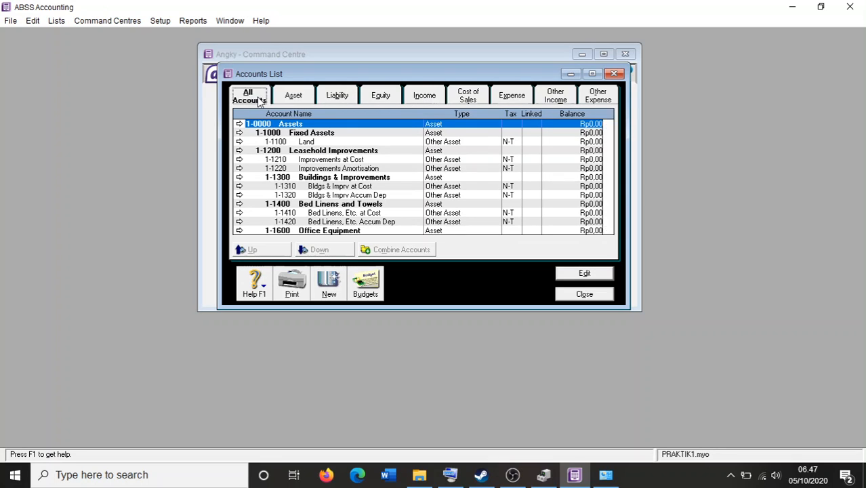
pyautogui.scroll(-20, 366, 190)
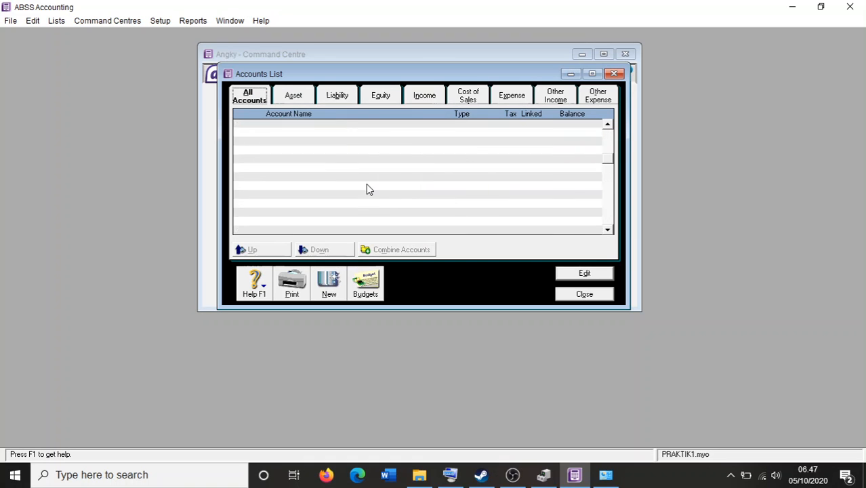
pyautogui.scroll(10, 364, 189)
pyautogui.scroll(10, 363, 184)
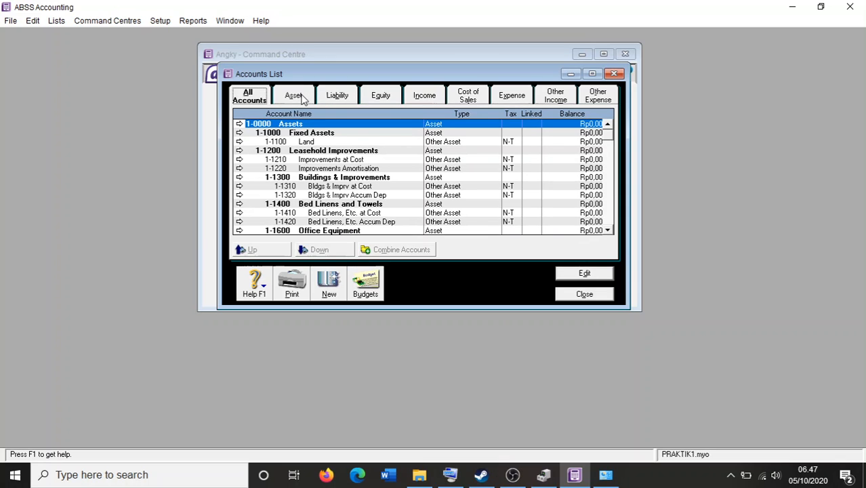
pyautogui.click(302, 97)
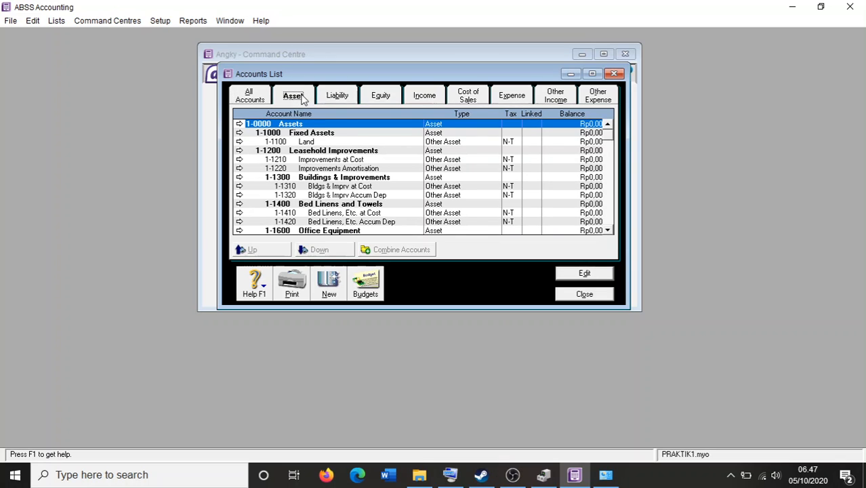
pyautogui.click(346, 99)
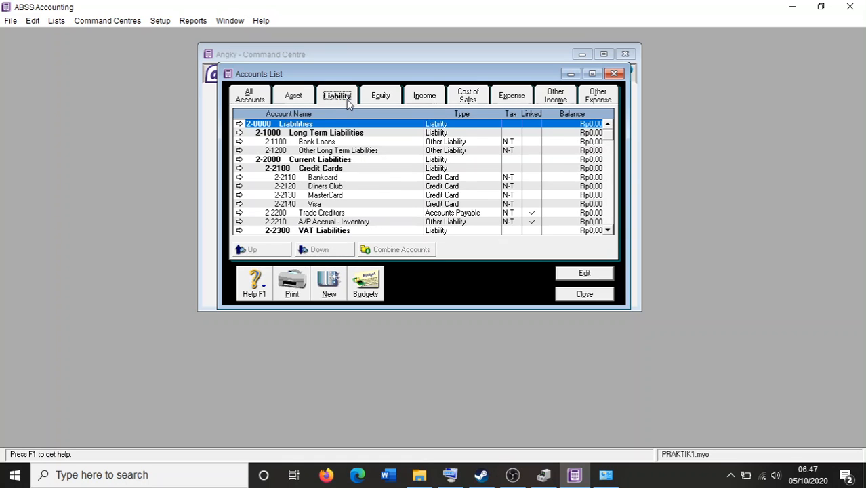
pyautogui.click(395, 96)
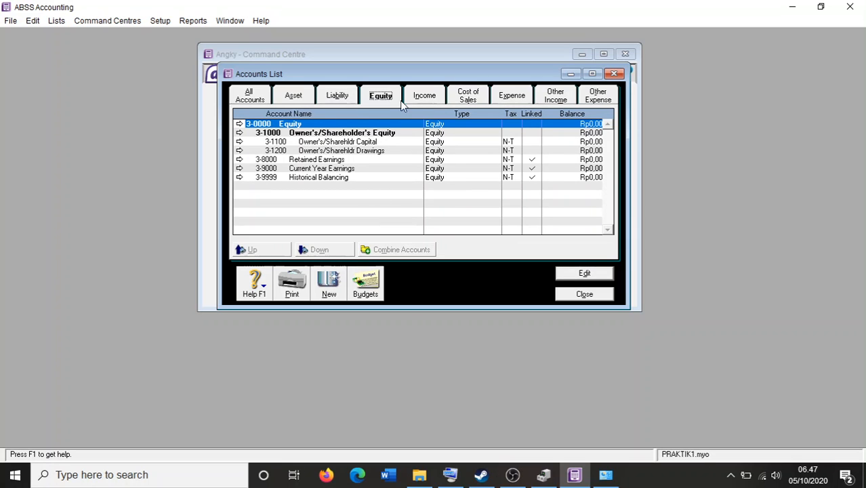
pyautogui.click(291, 96)
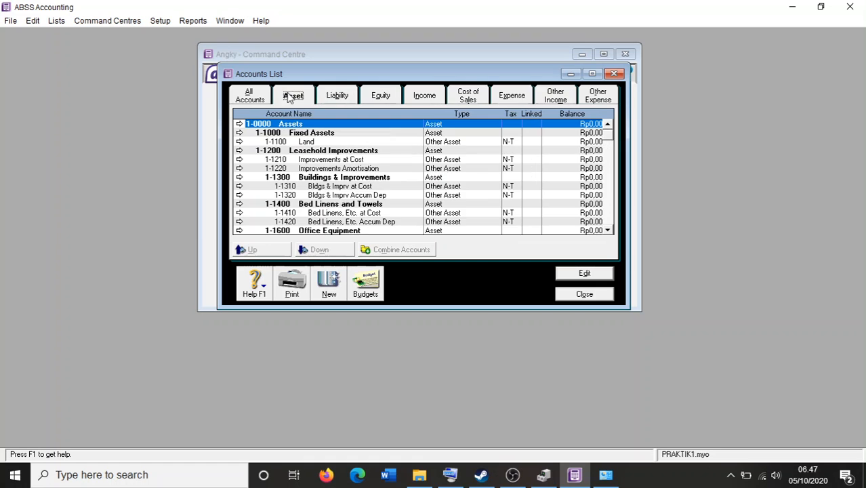
# - Inspect the profile of the 1-1100 Land account, closing it and the Accounts List without changes
pyautogui.doubleClick(319, 143)
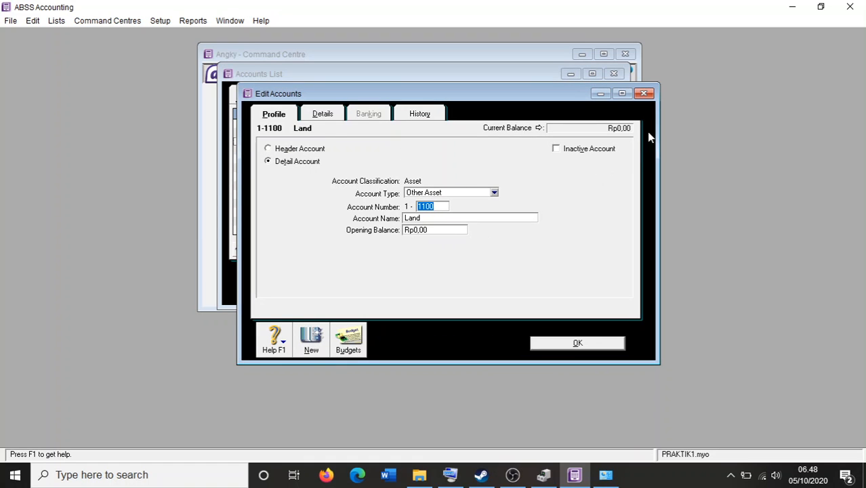
pyautogui.click(644, 93)
pyautogui.click(615, 74)
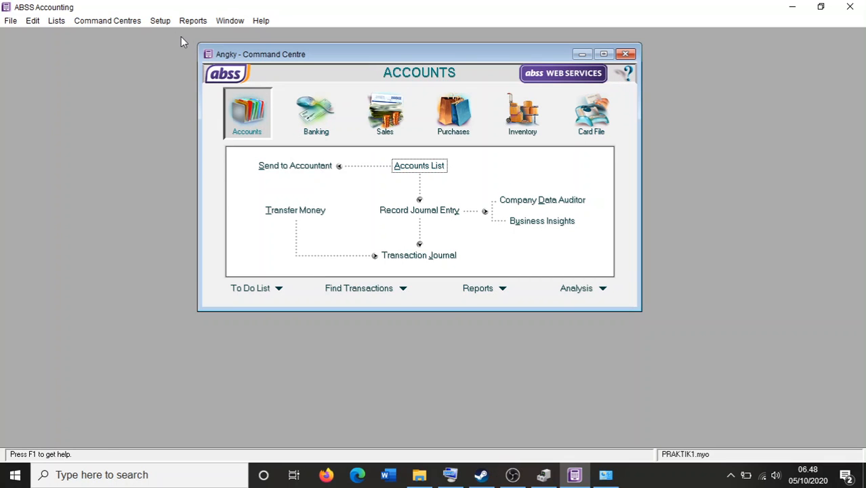
# - View the Account Opening Balances setup window and close it without entering any balances
pyautogui.click(167, 23)
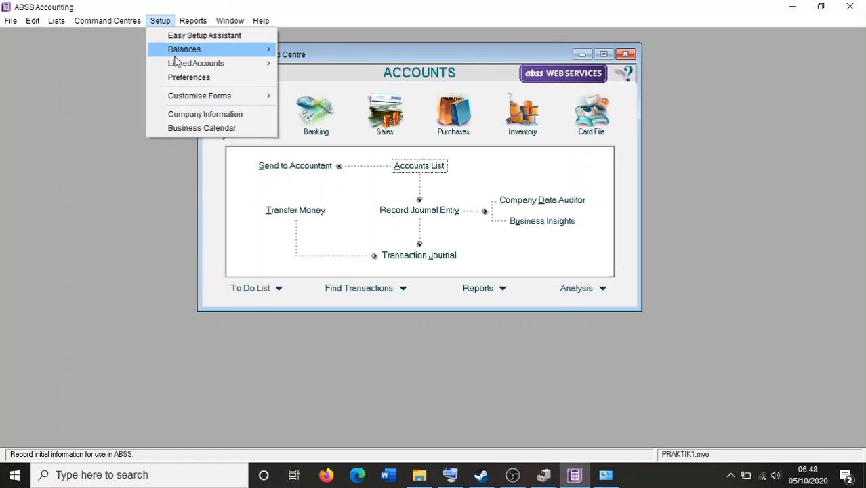
pyautogui.moveTo(176, 56)
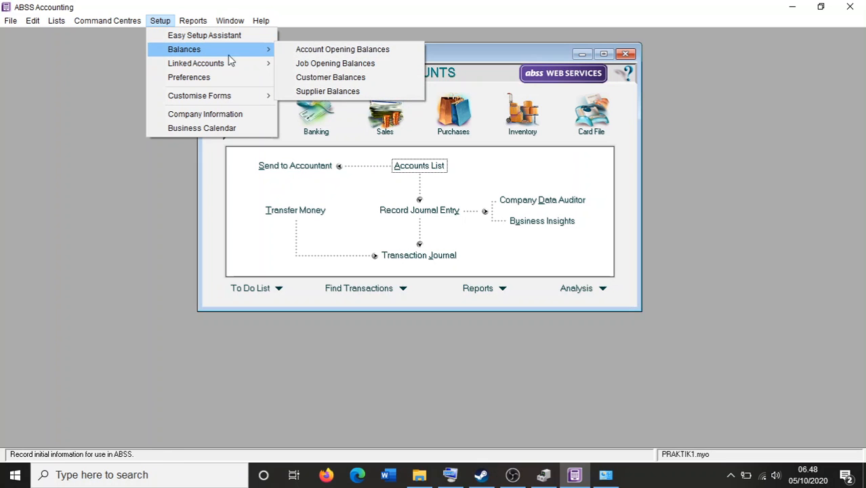
pyautogui.click(324, 52)
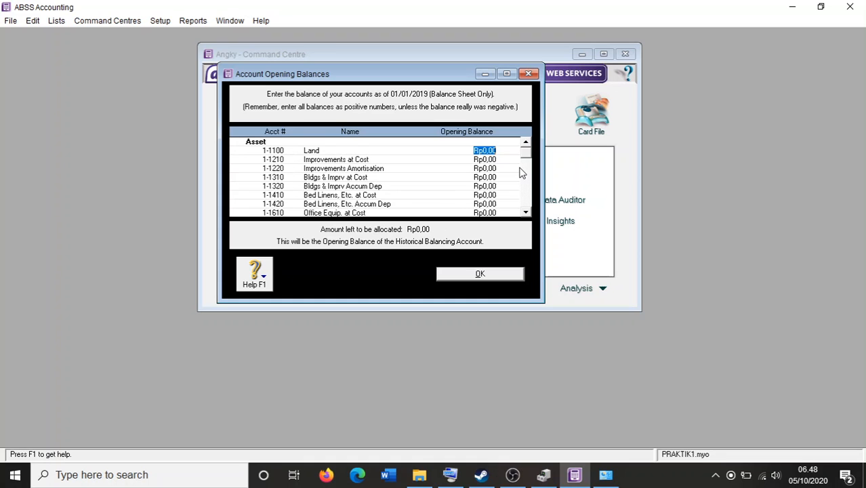
pyautogui.click(529, 73)
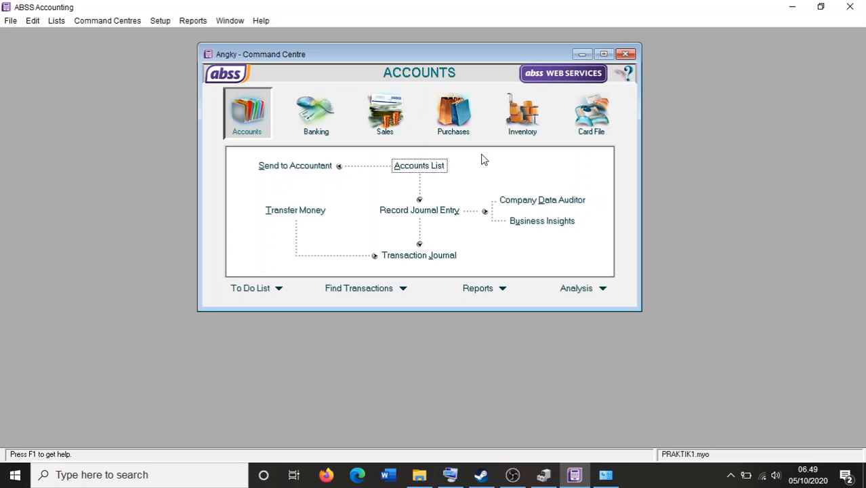
# - Start a general journal entry numbered 1000 and dated 01/01/2019
pyautogui.click(437, 217)
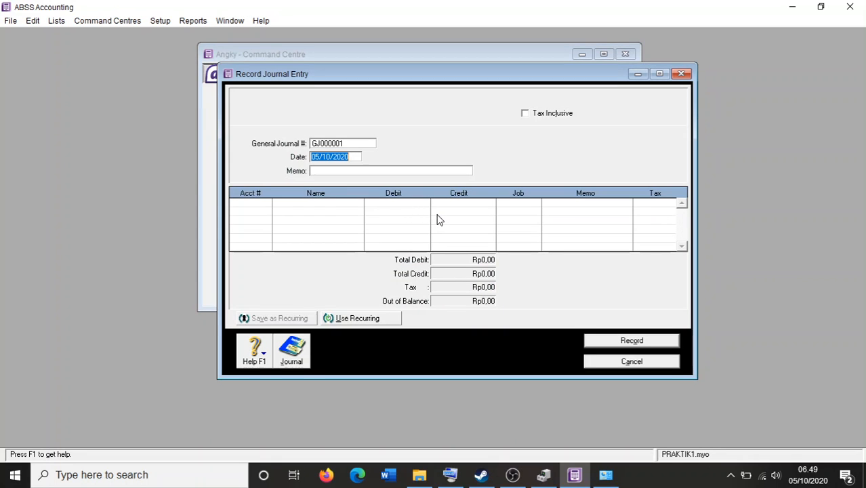
pyautogui.click(345, 141)
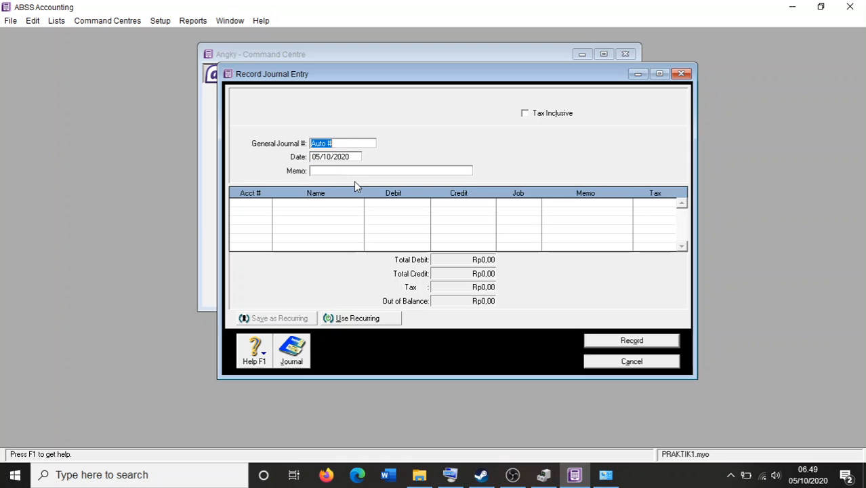
pyautogui.write('1000')
pyautogui.click(357, 158)
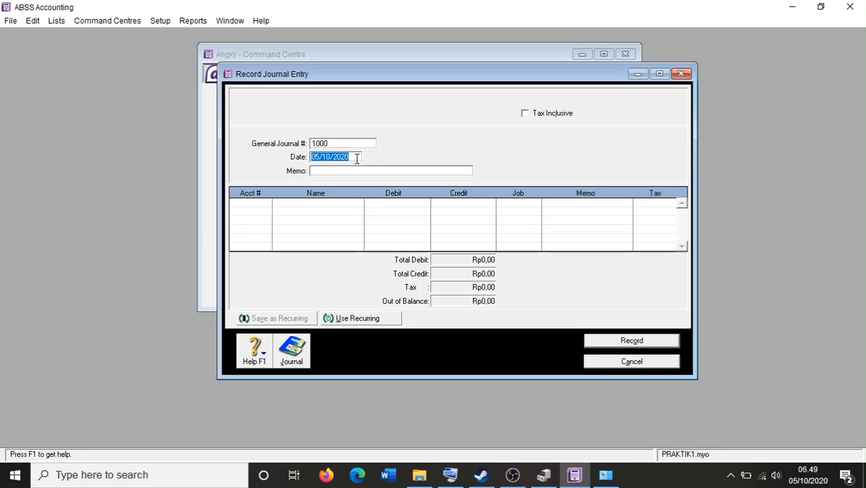
pyautogui.write('010')
pyautogui.press('BackSpace')
pyautogui.press('BackSpace')
pyautogui.write('01012019')
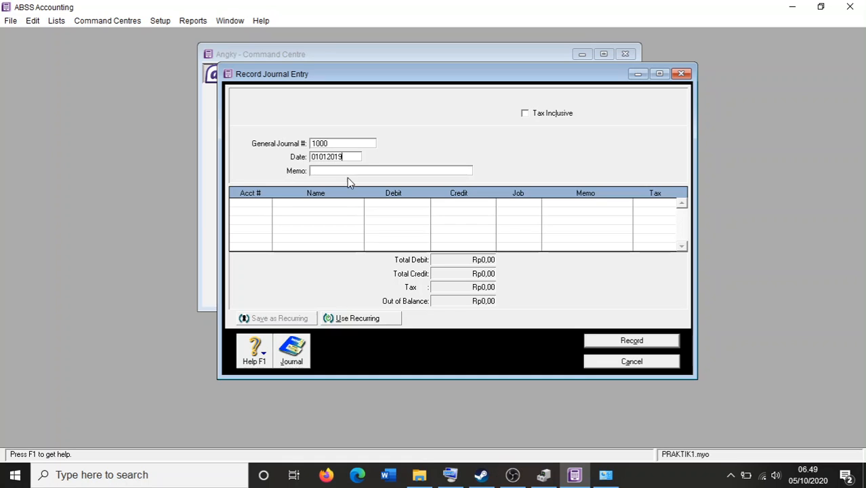
pyautogui.click(318, 157)
pyautogui.doubleClick(345, 155)
pyautogui.click(319, 157)
pyautogui.write('/')
pyautogui.click(330, 157)
pyautogui.write('/')
# - Enter beban as the journal memo and close the entry without recording it
pyautogui.click(369, 172)
pyautogui.write('beban')
pyautogui.click(681, 74)
# - Look up the Wages & Salaries account among the expense accounts in the Accounts List and close the list
pyautogui.click(415, 167)
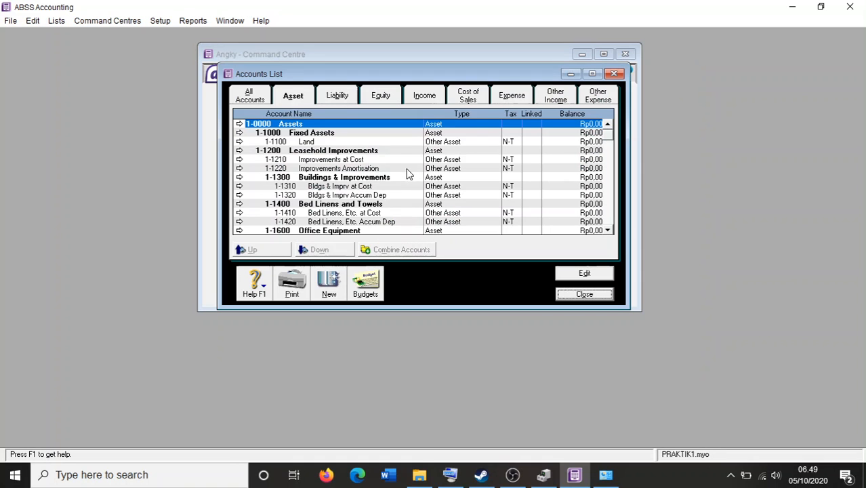
pyautogui.click(523, 98)
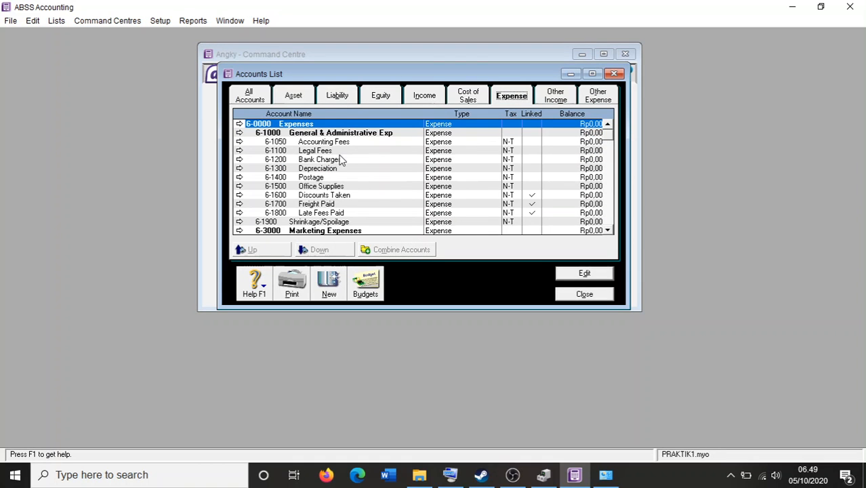
pyautogui.scroll(-6, 336, 186)
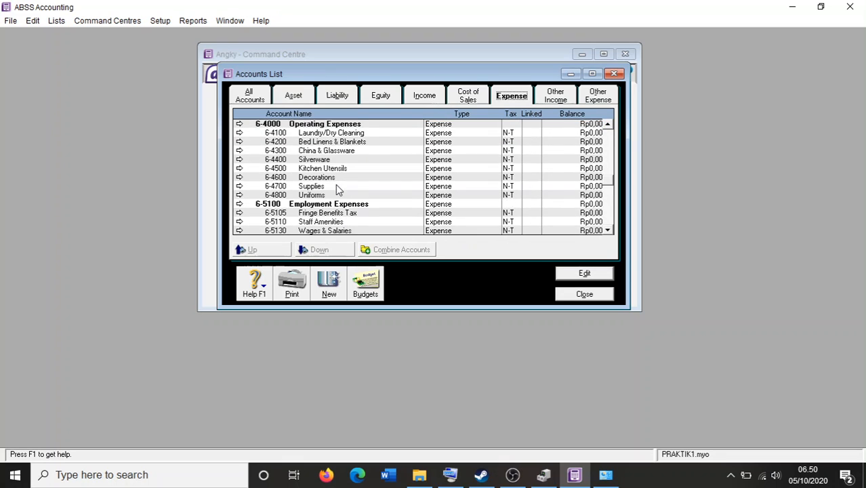
pyautogui.scroll(-2, 337, 188)
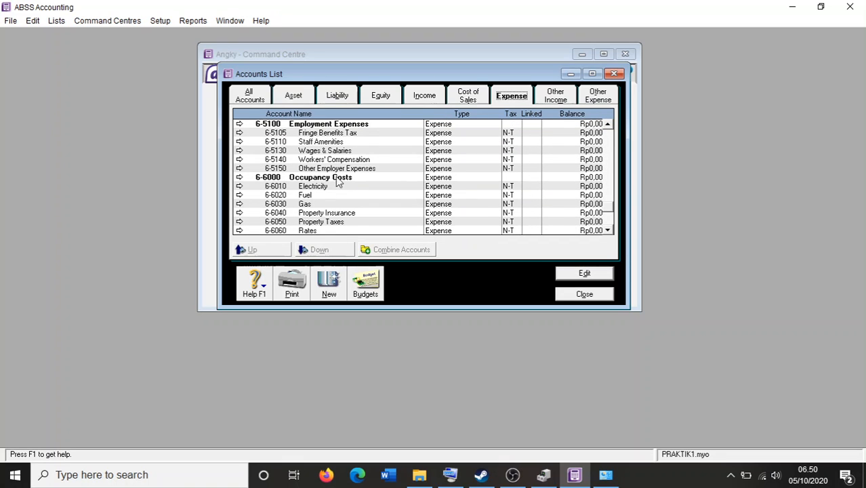
pyautogui.click(338, 151)
pyautogui.click(618, 76)
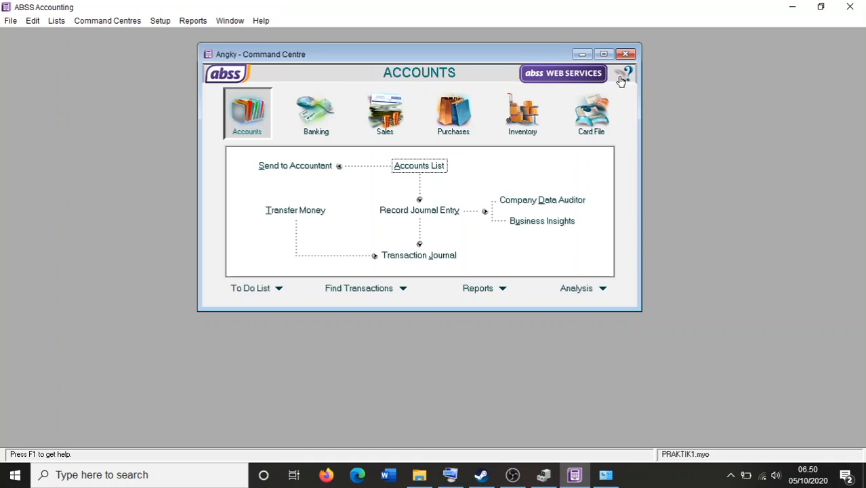
pyautogui.click(418, 167)
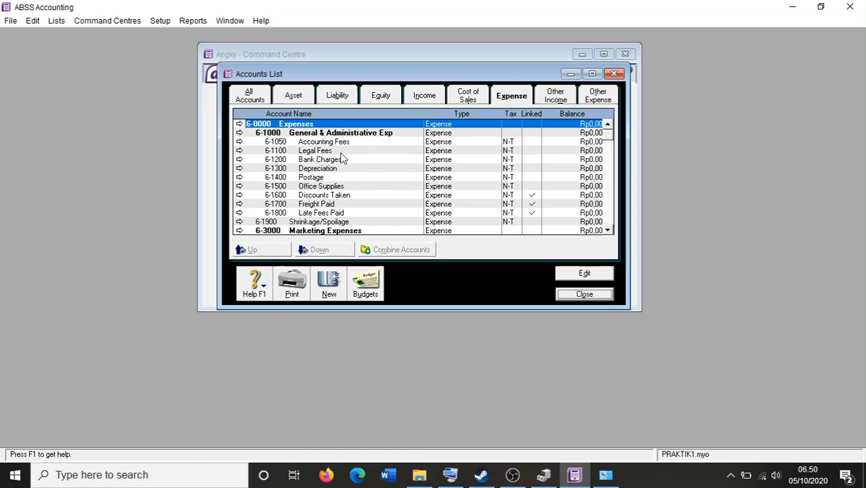
pyautogui.click(613, 73)
# - Start a new general journal entry with the memo "pembayaran gaji"
pyautogui.click(418, 209)
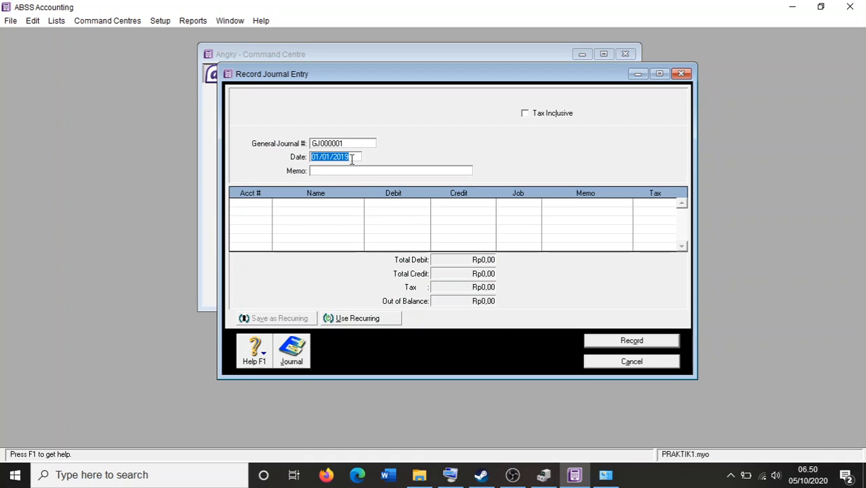
pyautogui.click(348, 173)
pyautogui.write('pembayaran ga')
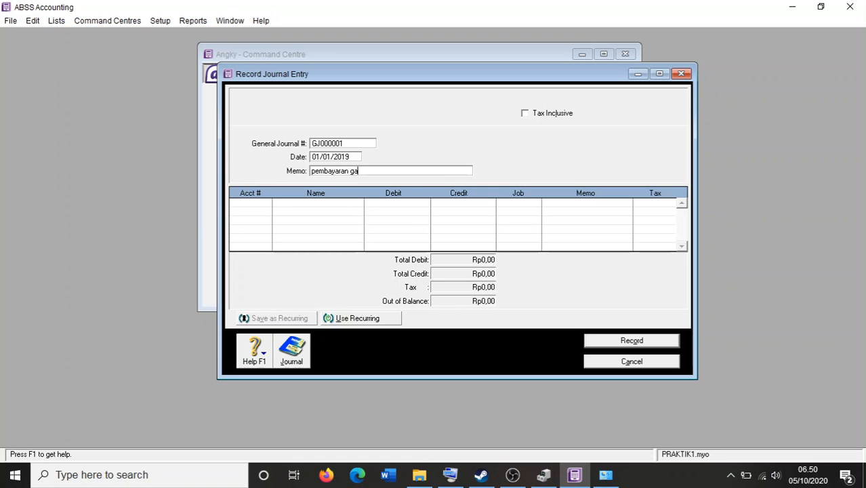
pyautogui.write('ji')
# - Assign the 6-5130 Wages & Salaries account to the first line of the journal entry
pyautogui.click(248, 204)
pyautogui.click(266, 204)
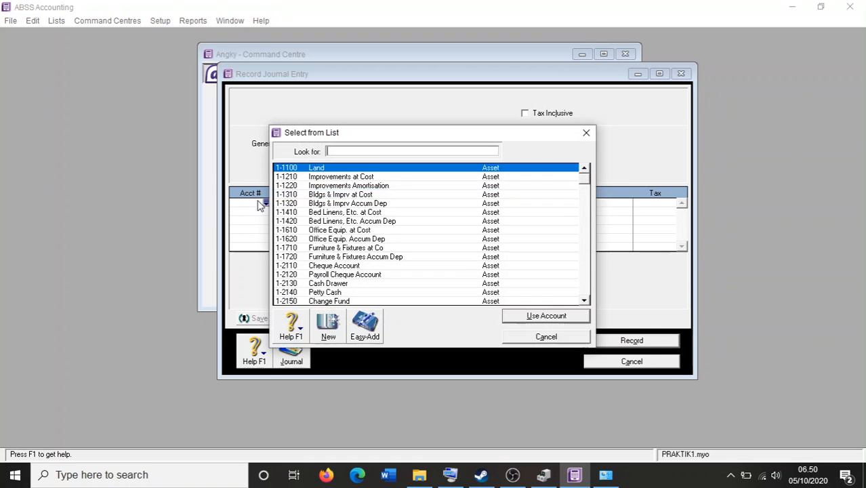
pyautogui.click(588, 133)
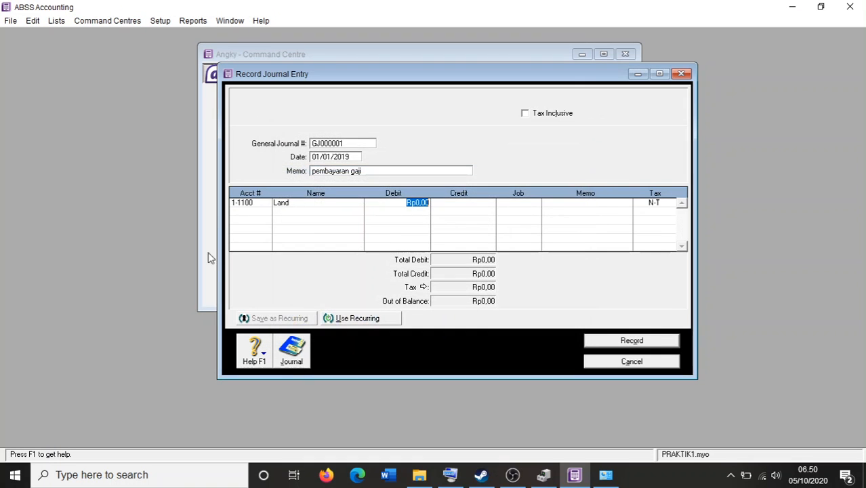
pyautogui.click(252, 203)
pyautogui.click(266, 204)
pyautogui.scroll(-20, 460, 232)
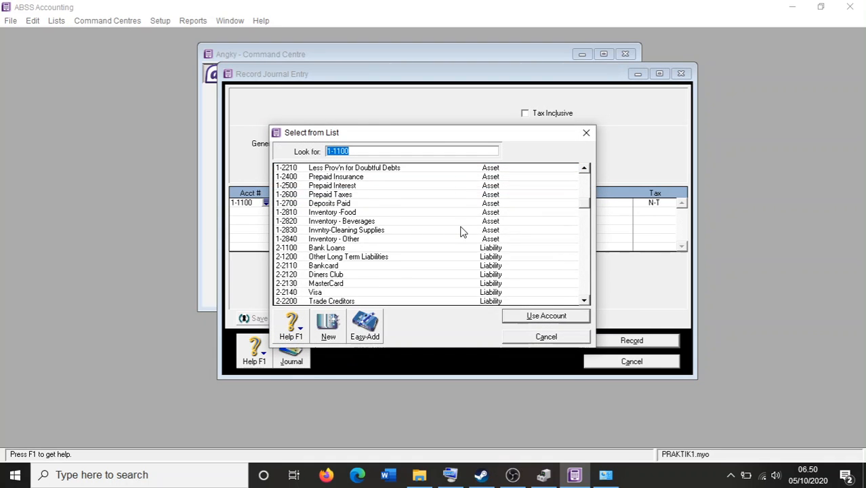
pyautogui.scroll(-1, 460, 232)
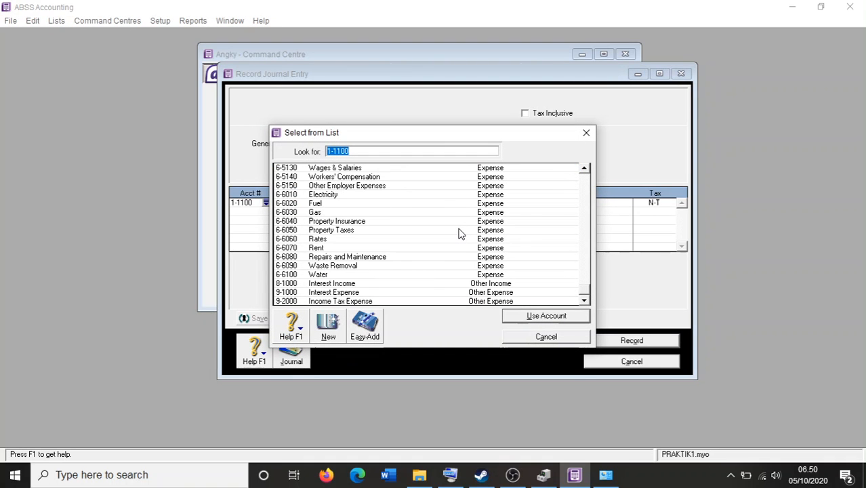
pyautogui.scroll(1, 460, 232)
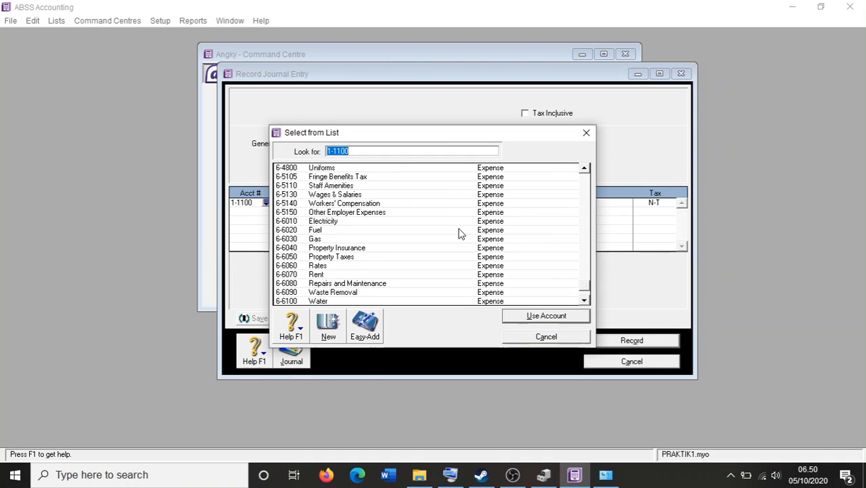
pyautogui.doubleClick(345, 196)
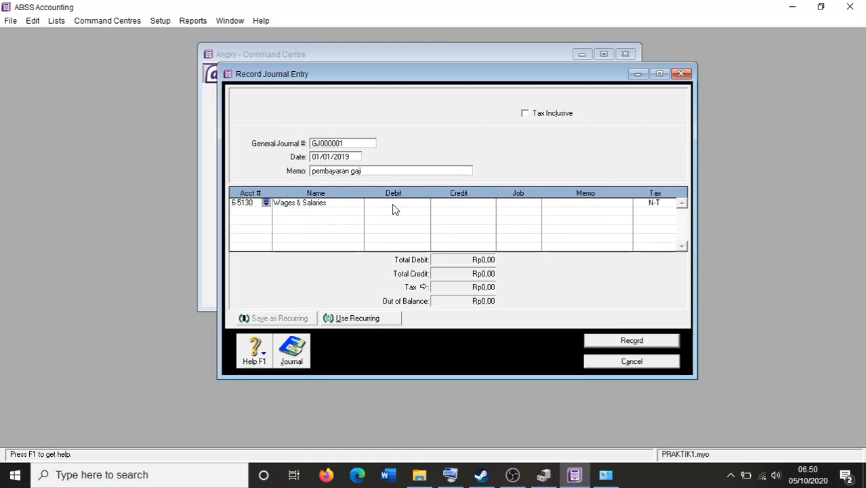
# - Assign the 1-2140 Petty Cash account to the second line of the journal entry
pyautogui.click(257, 216)
pyautogui.click(266, 212)
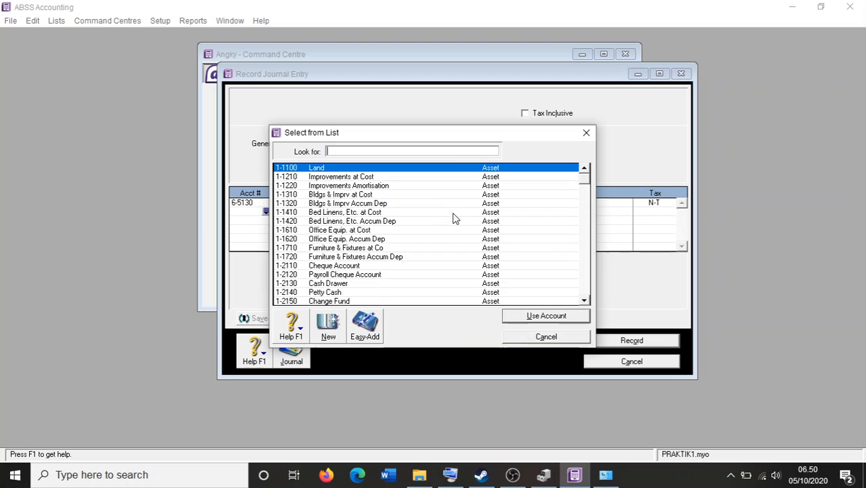
pyautogui.click(583, 300)
pyautogui.click(584, 300)
pyautogui.click(584, 300)
pyautogui.click(584, 300)
pyautogui.click(583, 300)
pyautogui.click(584, 300)
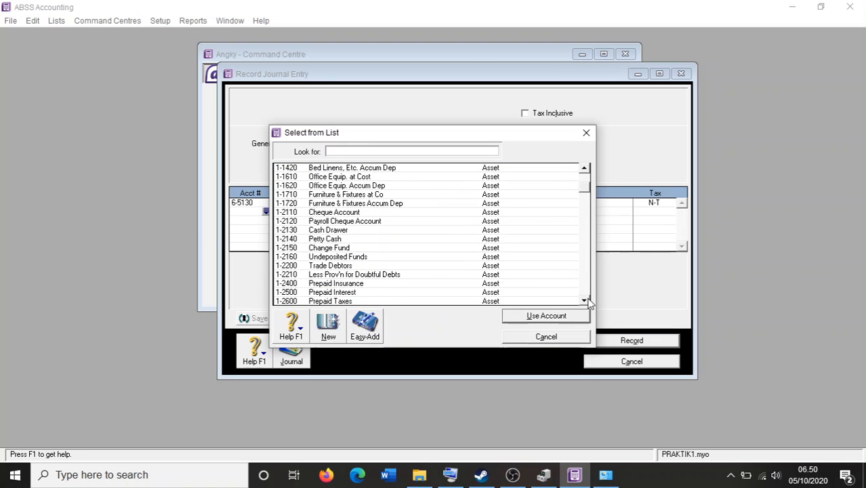
pyautogui.click(584, 300)
pyautogui.click(584, 300)
pyautogui.click(584, 300)
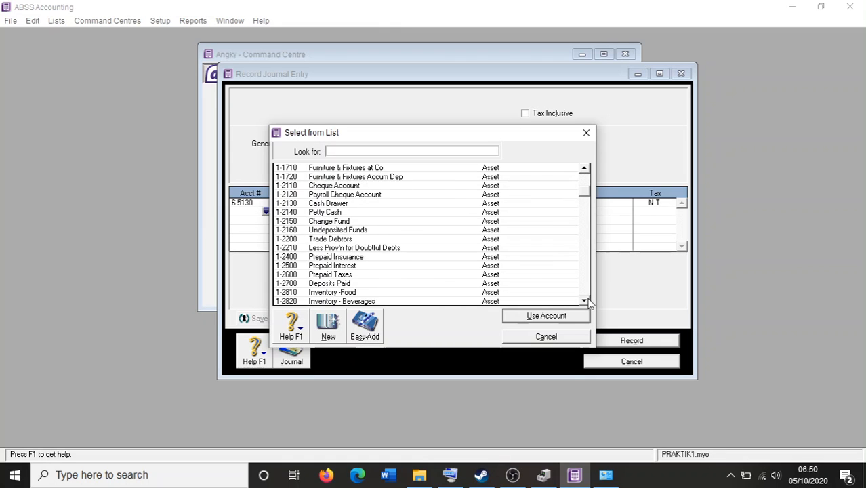
pyautogui.click(584, 300)
pyautogui.click(584, 300)
pyautogui.click(584, 300)
pyautogui.click(584, 300)
pyautogui.click(584, 300)
pyautogui.click(583, 300)
pyautogui.click(584, 300)
pyautogui.click(584, 301)
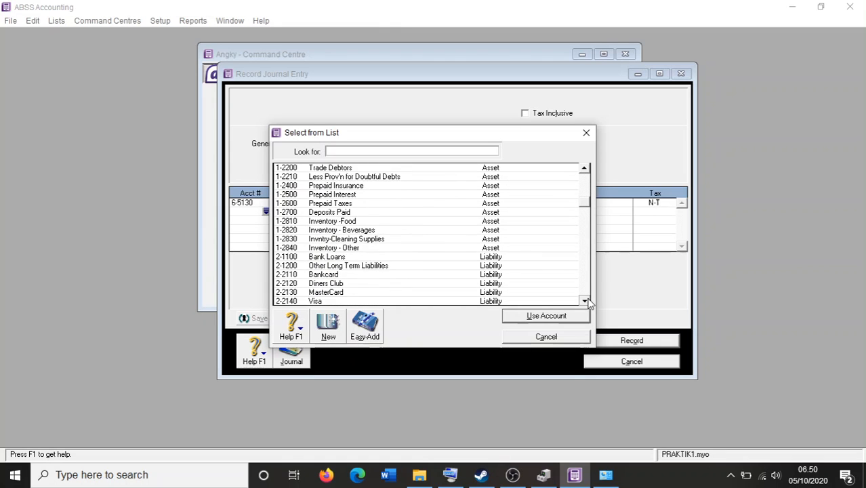
pyautogui.click(584, 300)
pyautogui.click(584, 300)
pyautogui.click(584, 300)
pyautogui.click(584, 300)
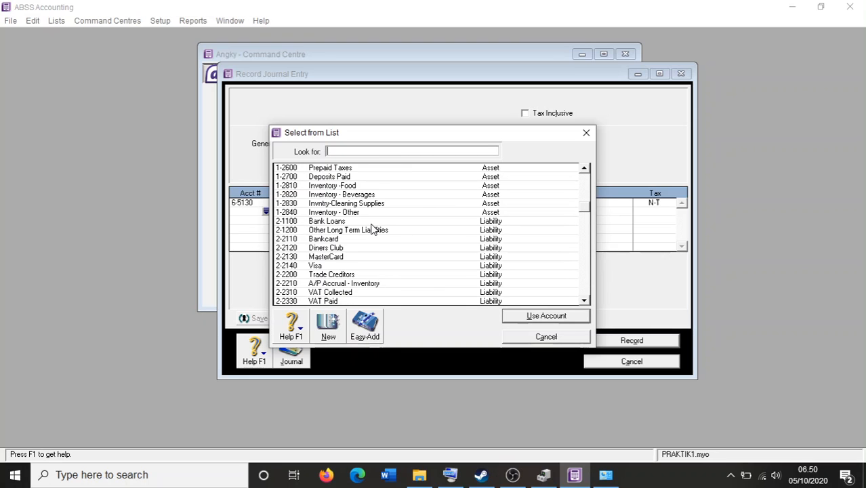
pyautogui.scroll(3, 371, 228)
pyautogui.scroll(1, 366, 223)
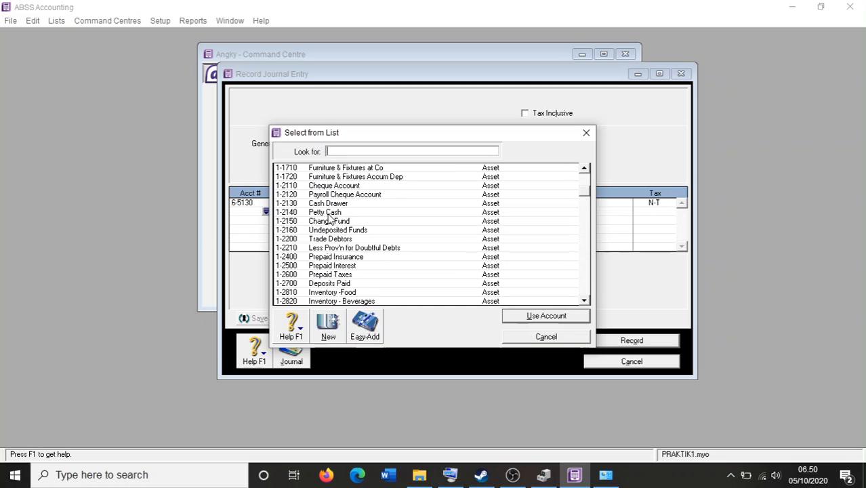
pyautogui.doubleClick(332, 214)
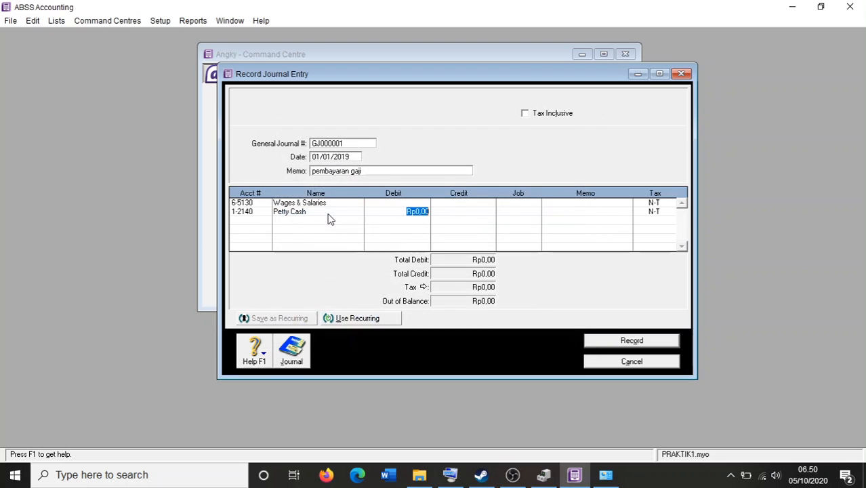
# - Record the entry with Rp500.000,00 debited to Wages & Salaries and Rp500.000,00 credited to Petty Cash, and close the entry window
pyautogui.click(434, 212)
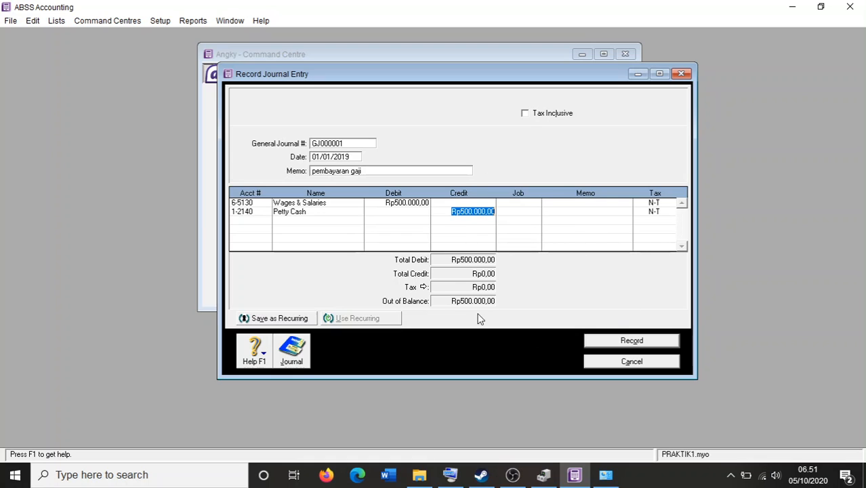
pyautogui.click(632, 341)
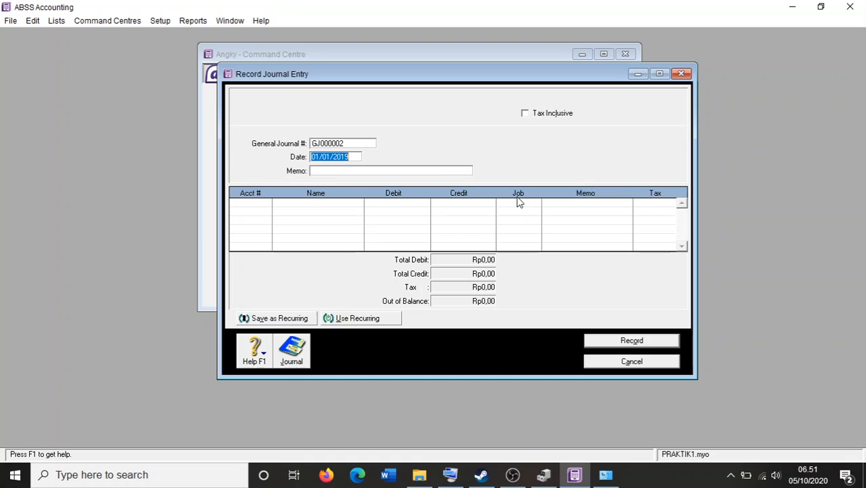
pyautogui.click(681, 74)
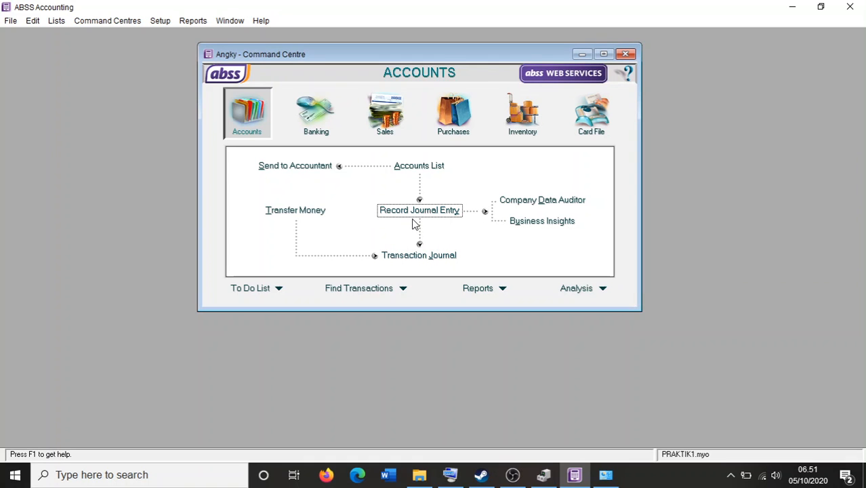
# - View the general transactions in the Transaction Journal with the start date set to 01/01/2019
pyautogui.click(416, 256)
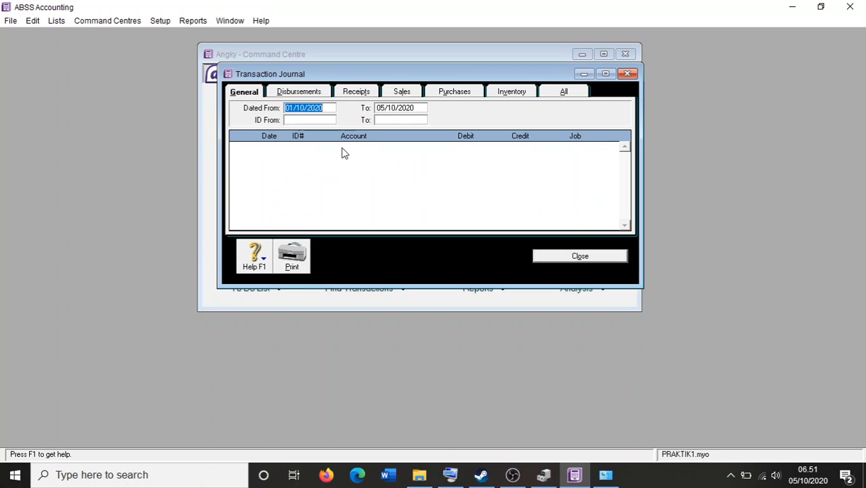
pyautogui.click(298, 108)
pyautogui.doubleClick(301, 107)
pyautogui.write('01')
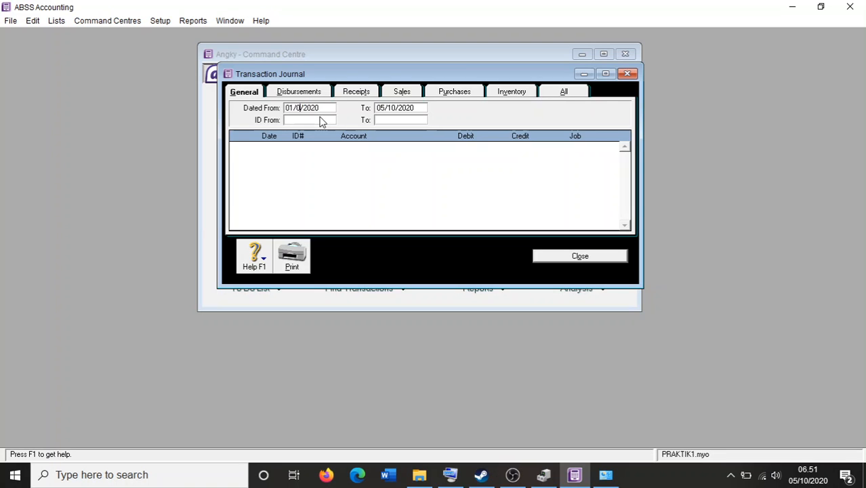
pyautogui.click(324, 109)
pyautogui.press('BackSpace')
pyautogui.press('BackSpace')
pyautogui.write('19')
pyautogui.press('Tab')
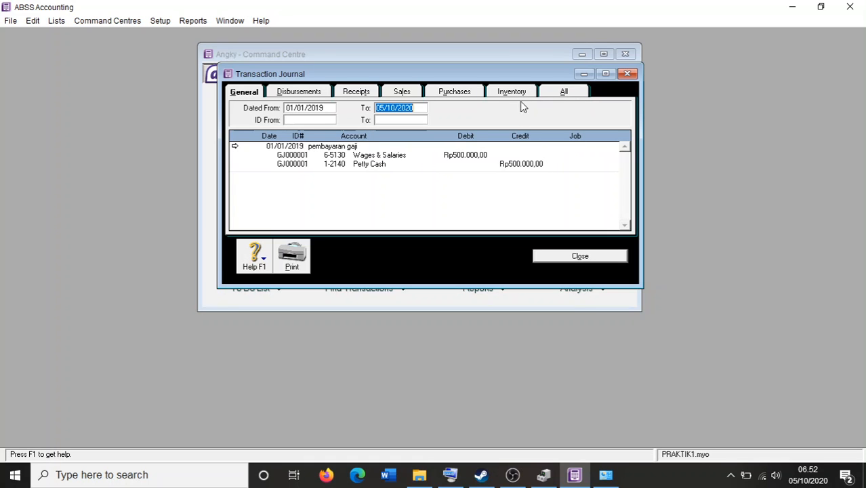
# - Open the "pembayaran gaji" entry from the Transaction Journal to review its details, and close it
pyautogui.moveTo(475, 76); pyautogui.dragTo(726, 110)
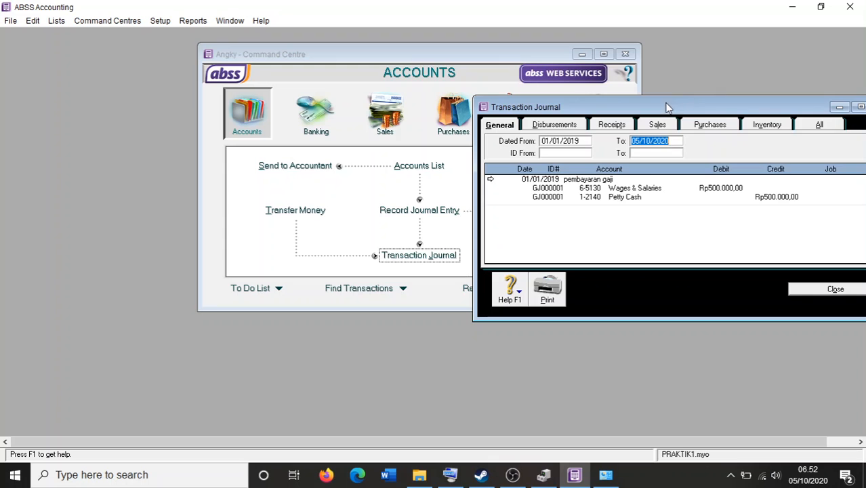
pyautogui.moveTo(667, 107); pyautogui.dragTo(489, 78)
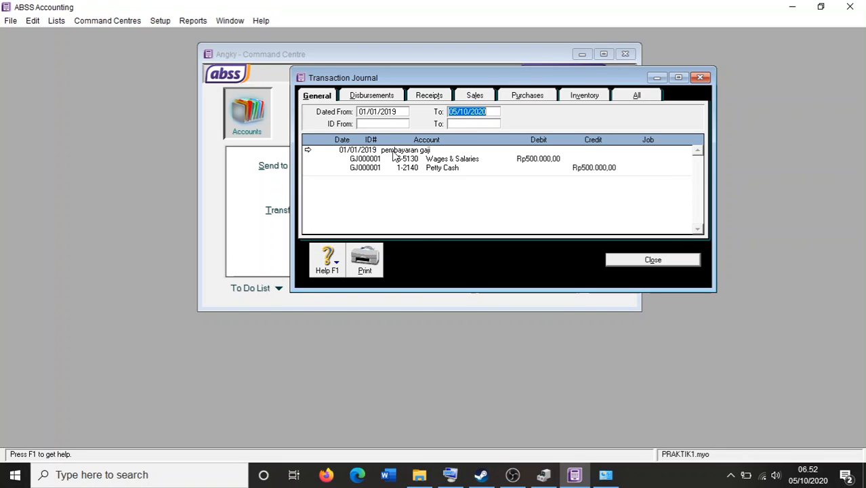
pyautogui.click(307, 151)
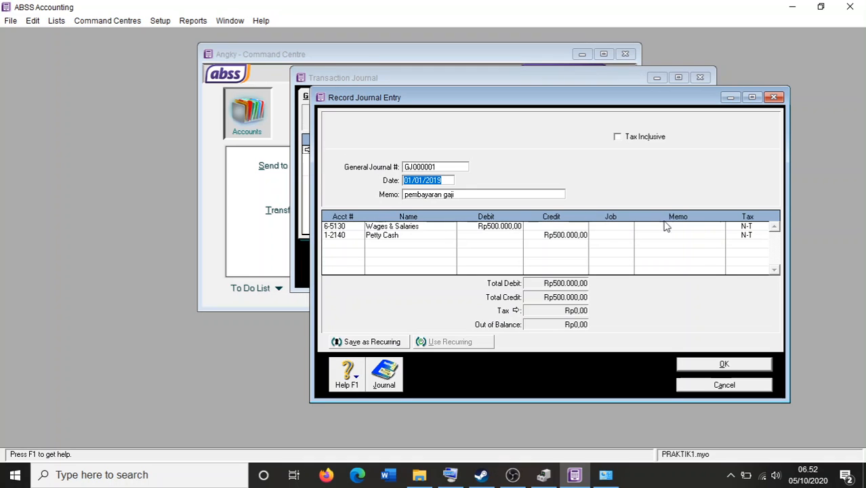
pyautogui.moveTo(548, 98); pyautogui.dragTo(471, 55)
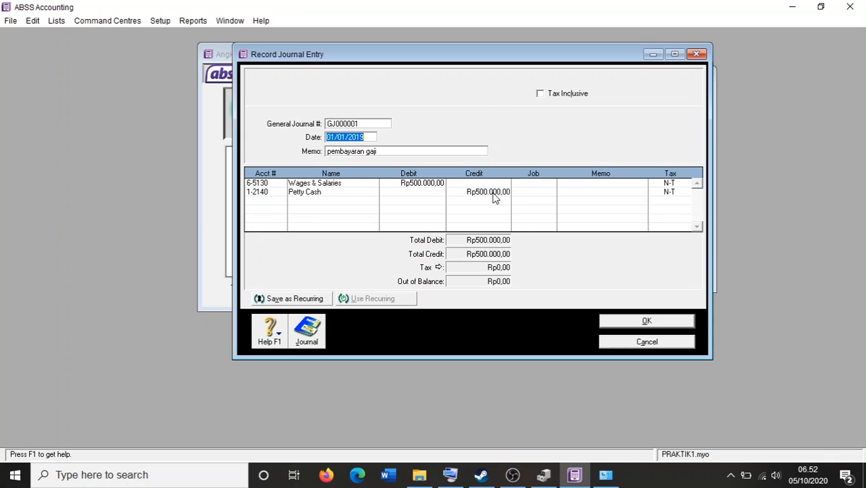
pyautogui.click(698, 55)
# - Reopen the "pembayaran gaji" entry from the Transaction Journal and delete the general journal transaction
pyautogui.rightClick(419, 152)
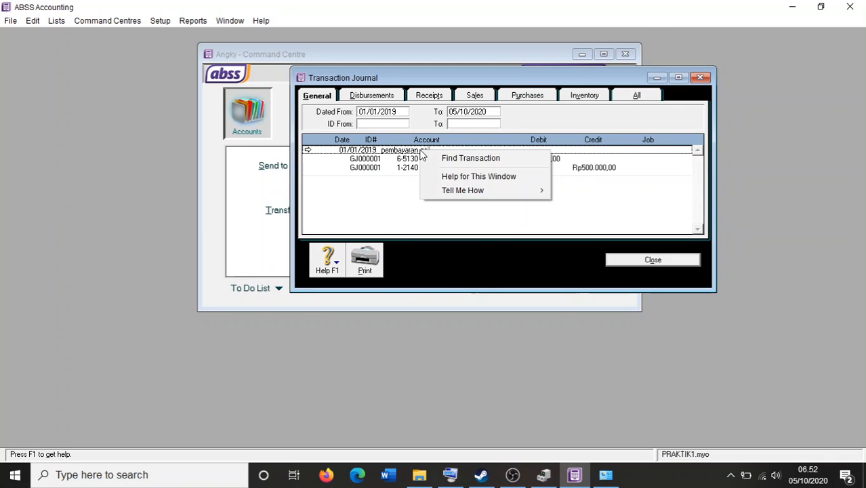
pyautogui.doubleClick(413, 150)
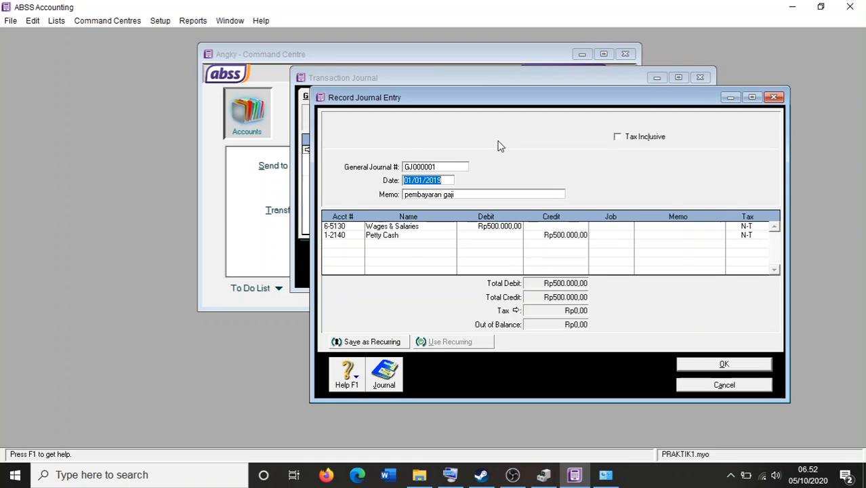
pyautogui.moveTo(619, 94); pyautogui.dragTo(546, 54)
pyautogui.rightClick(436, 115)
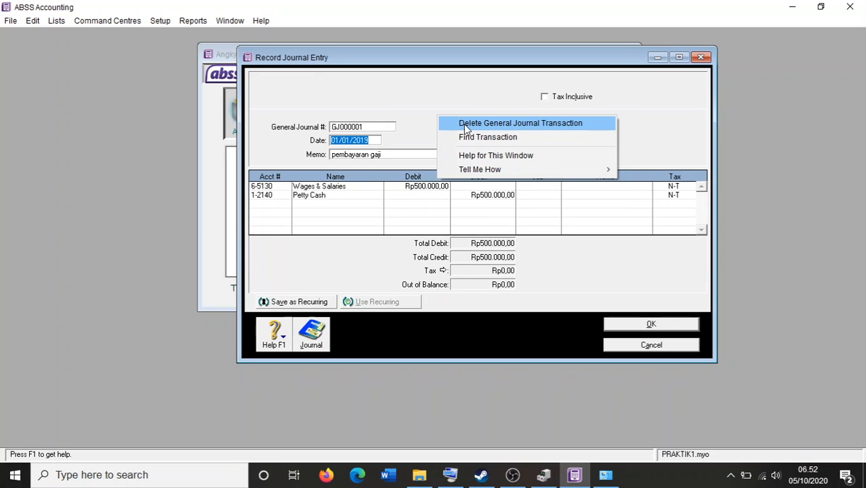
pyautogui.click(465, 128)
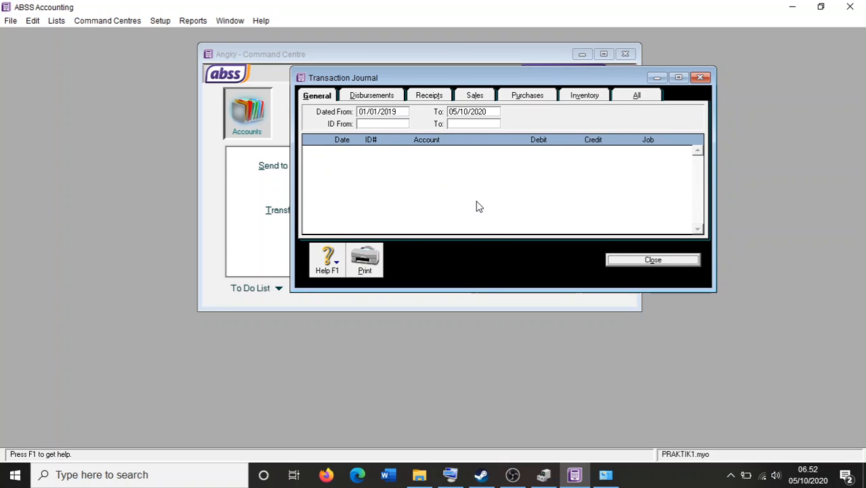
# - Check the general, disbursements, receipts, sales, purchases, inventory and all-transactions views of the Transaction Journal, and close it
pyautogui.click(319, 96)
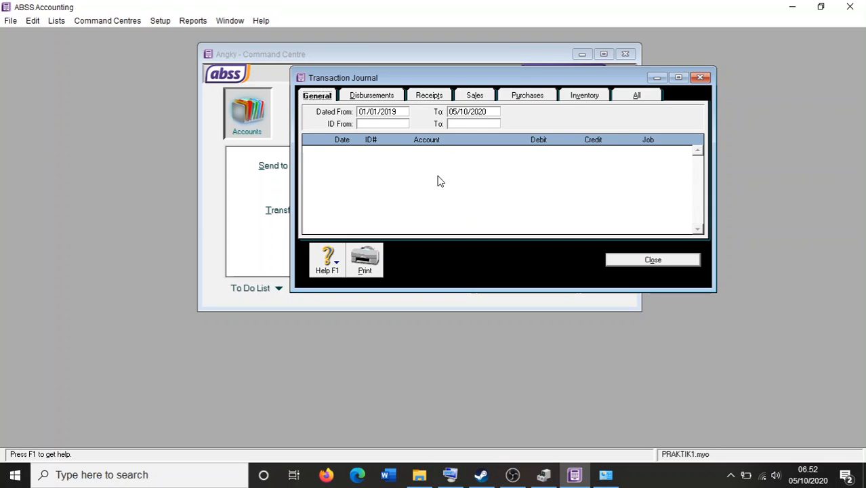
pyautogui.click(386, 98)
pyautogui.click(427, 98)
pyautogui.click(481, 101)
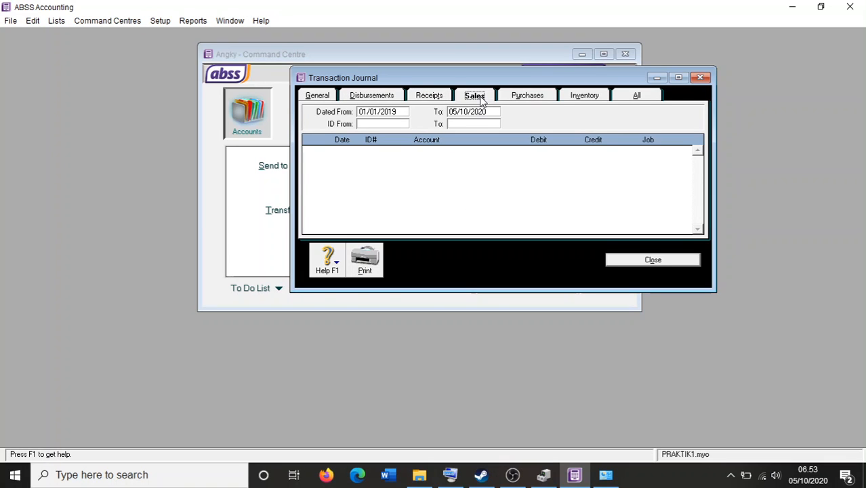
pyautogui.click(541, 100)
pyautogui.click(588, 101)
pyautogui.click(640, 99)
pyautogui.click(314, 95)
pyautogui.click(700, 77)
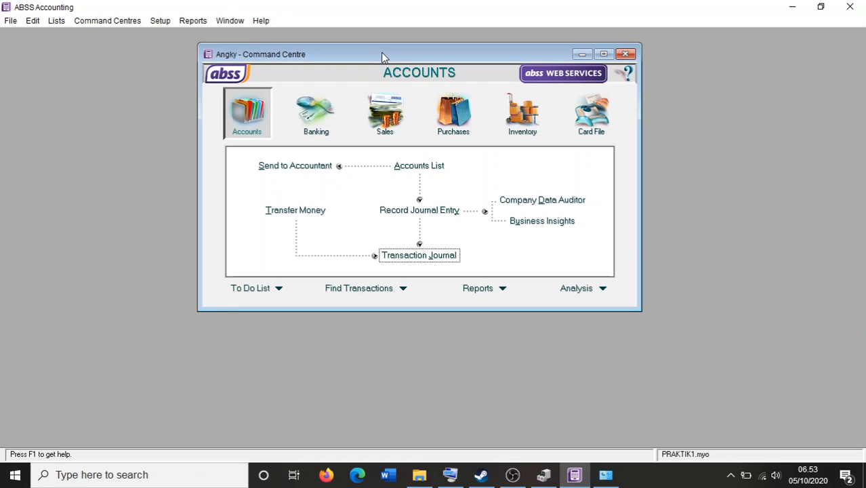
pyautogui.moveTo(381, 53); pyautogui.dragTo(410, 52)
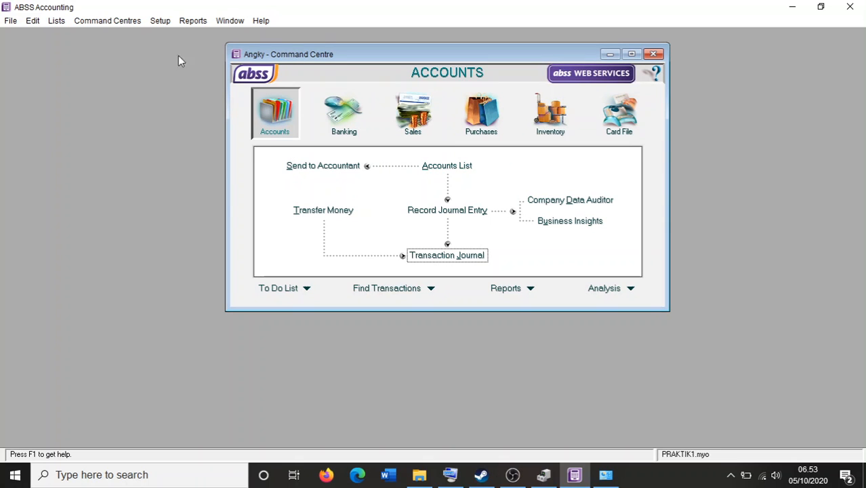
pyautogui.click(10, 20)
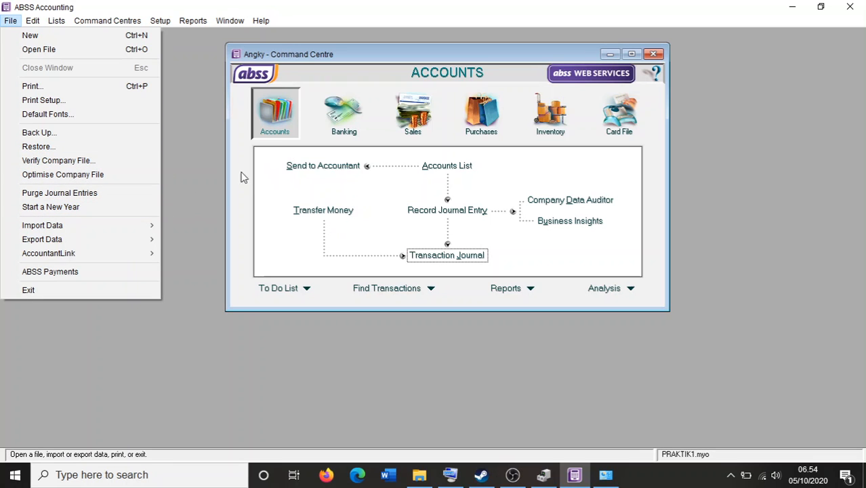
pyautogui.click(193, 143)
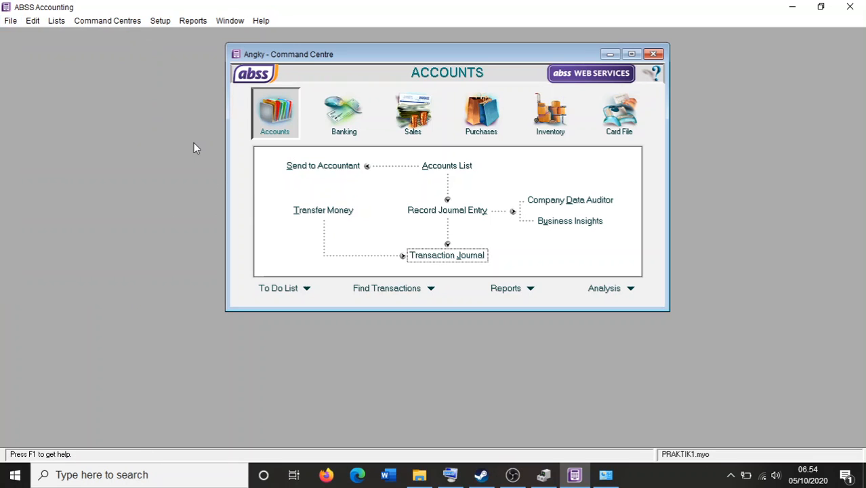